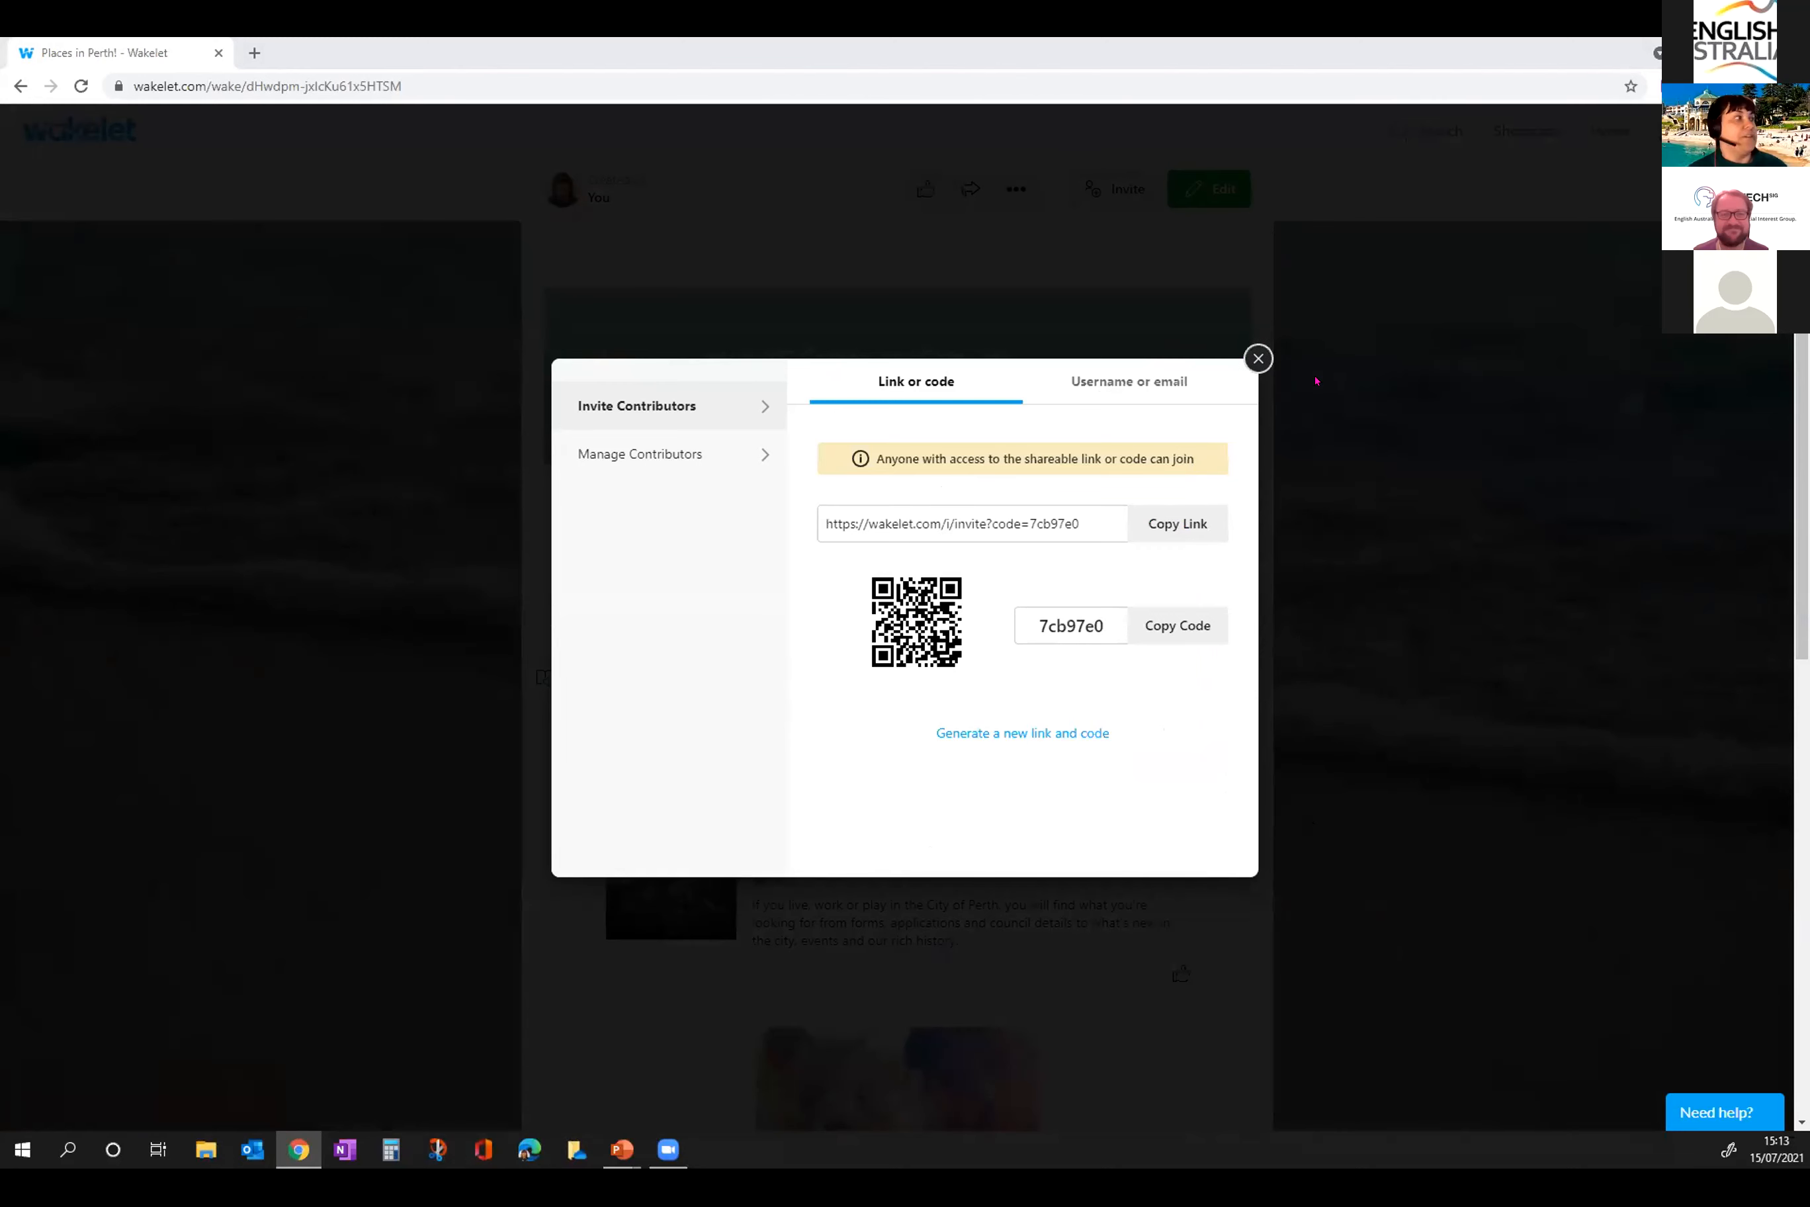
Step: Close the contributor invitation dialog and look through the description and items of the Places in Perth! collection
left_click(1258, 358)
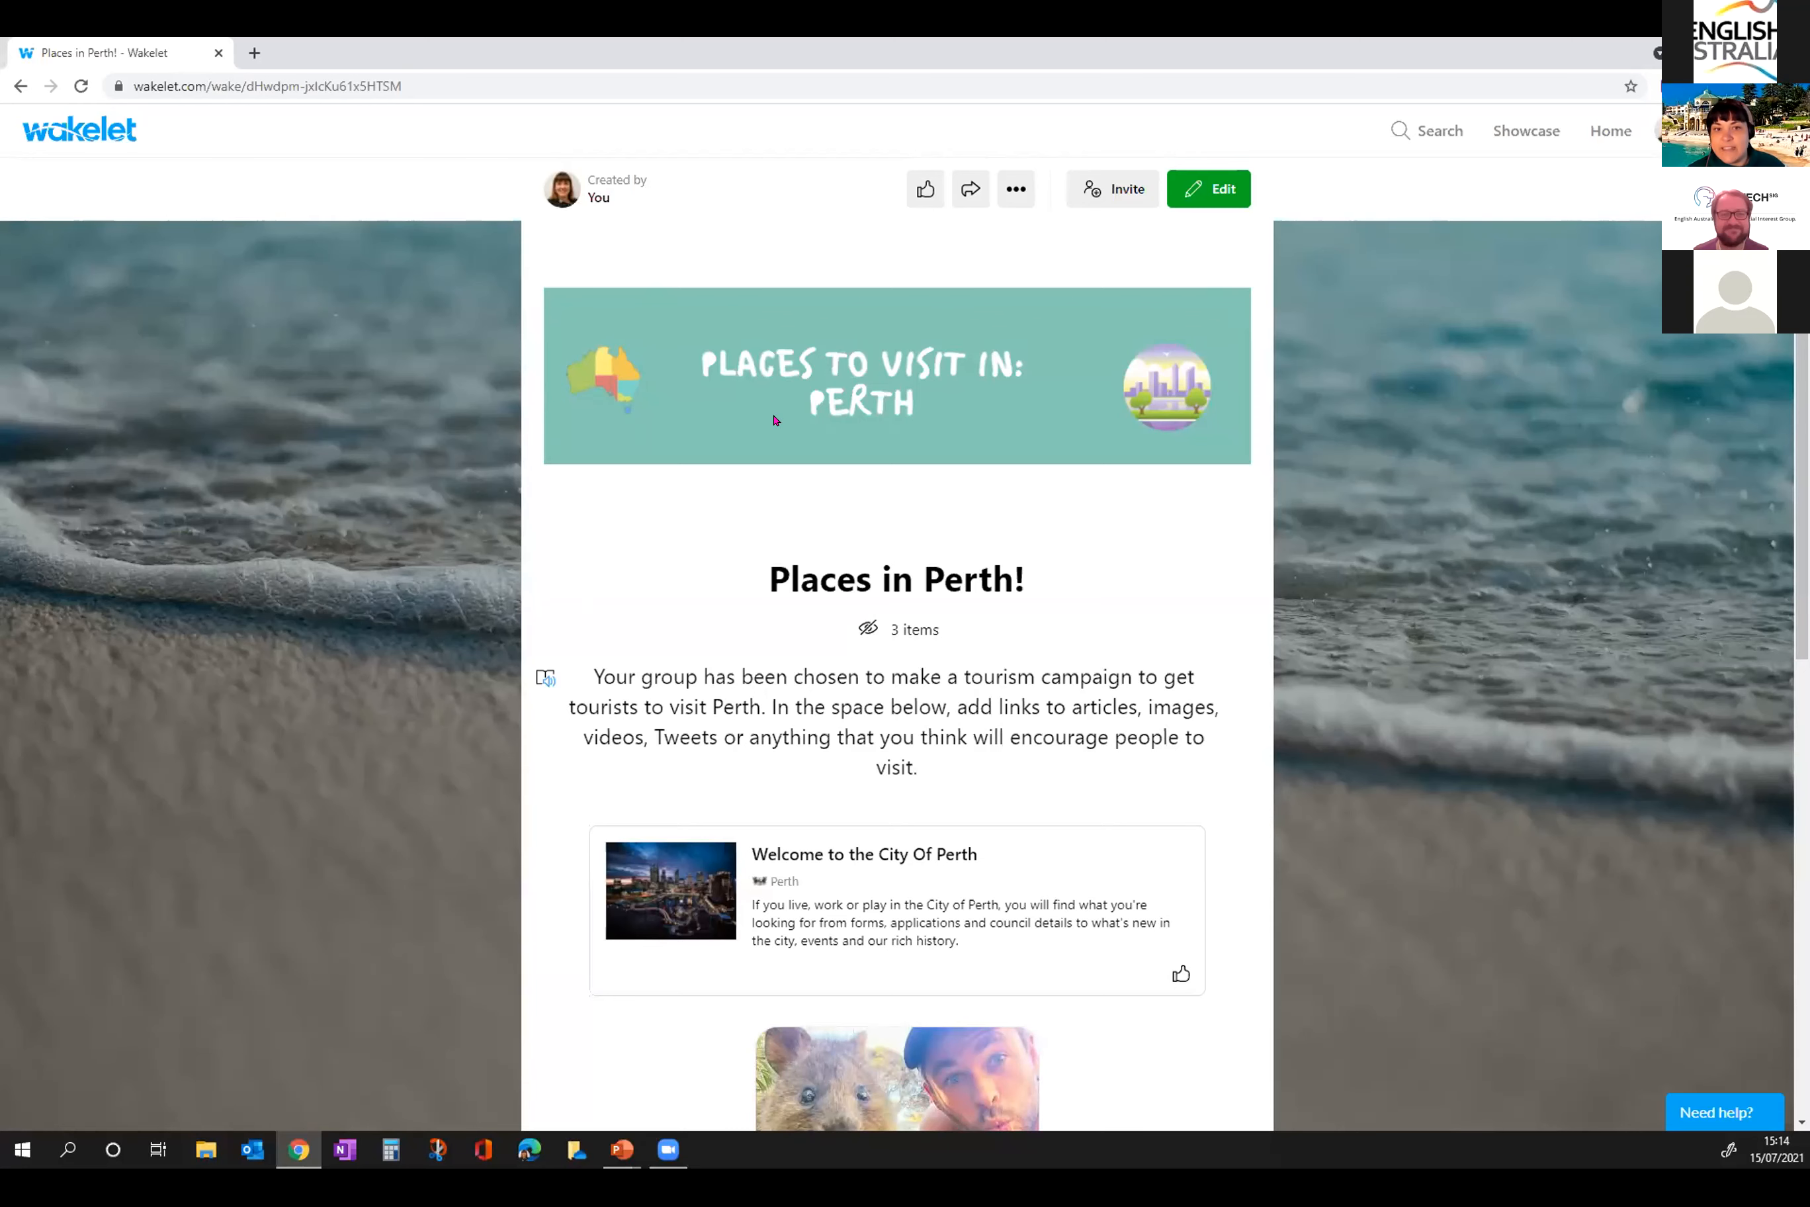
scroll(1192, 525, "down", 1)
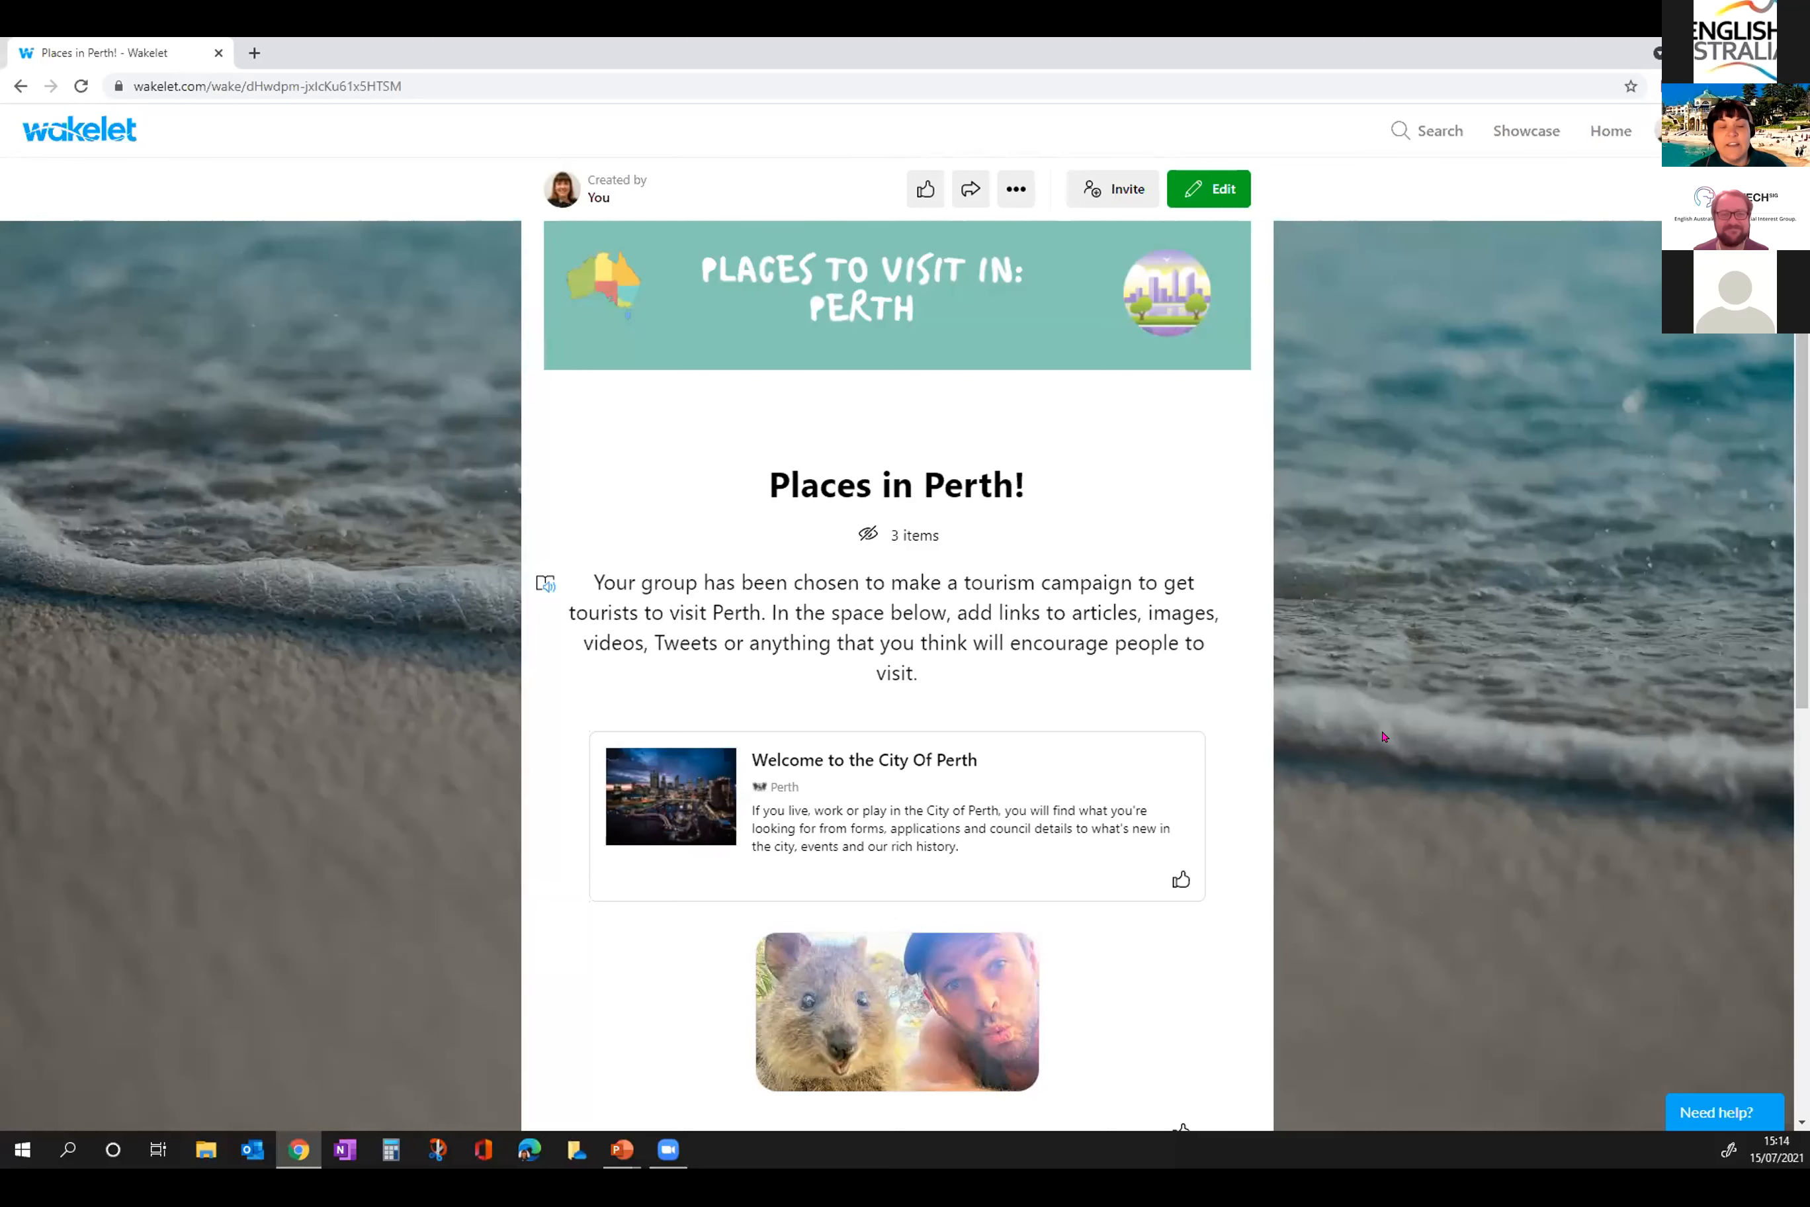
scroll(1546, 484, "down", 1)
scroll(1546, 485, "down", 1)
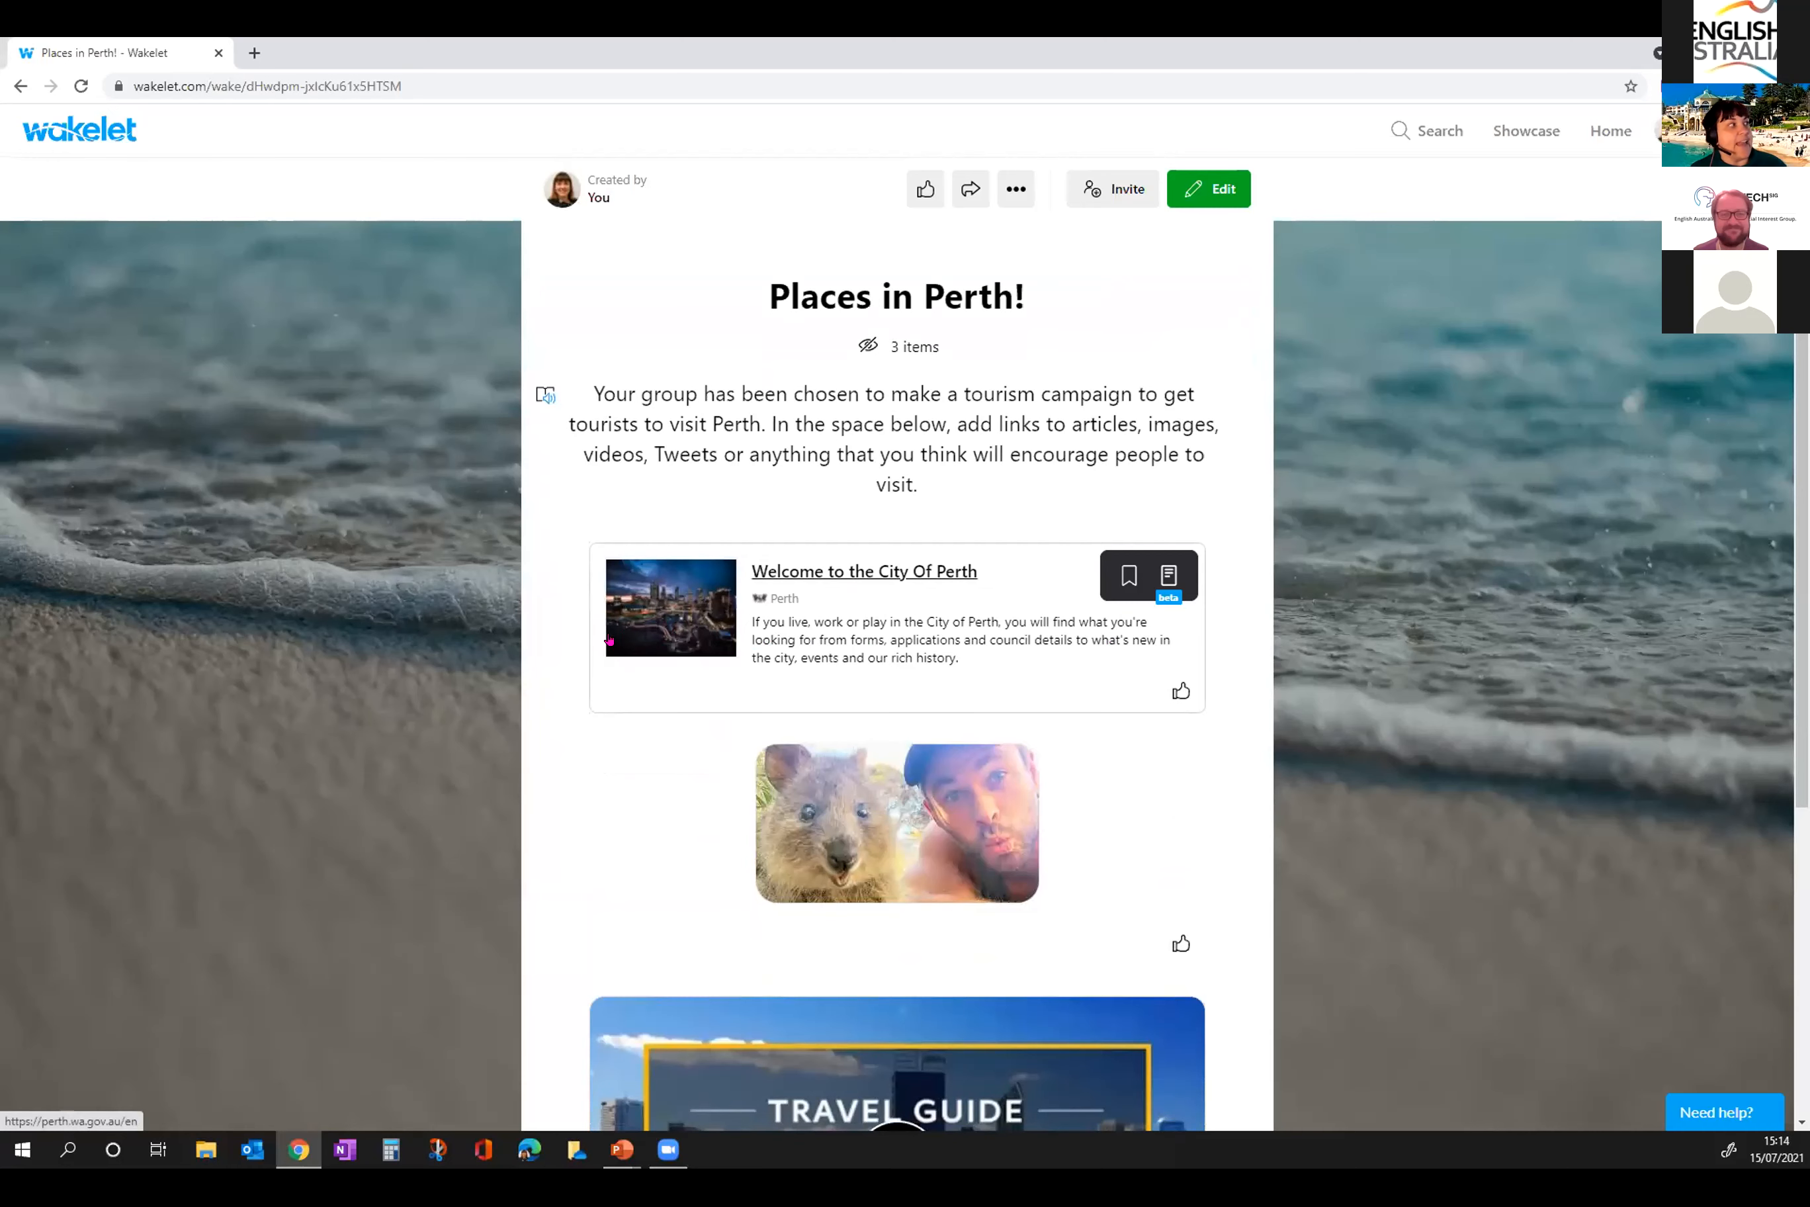
scroll(683, 664, "down", 2)
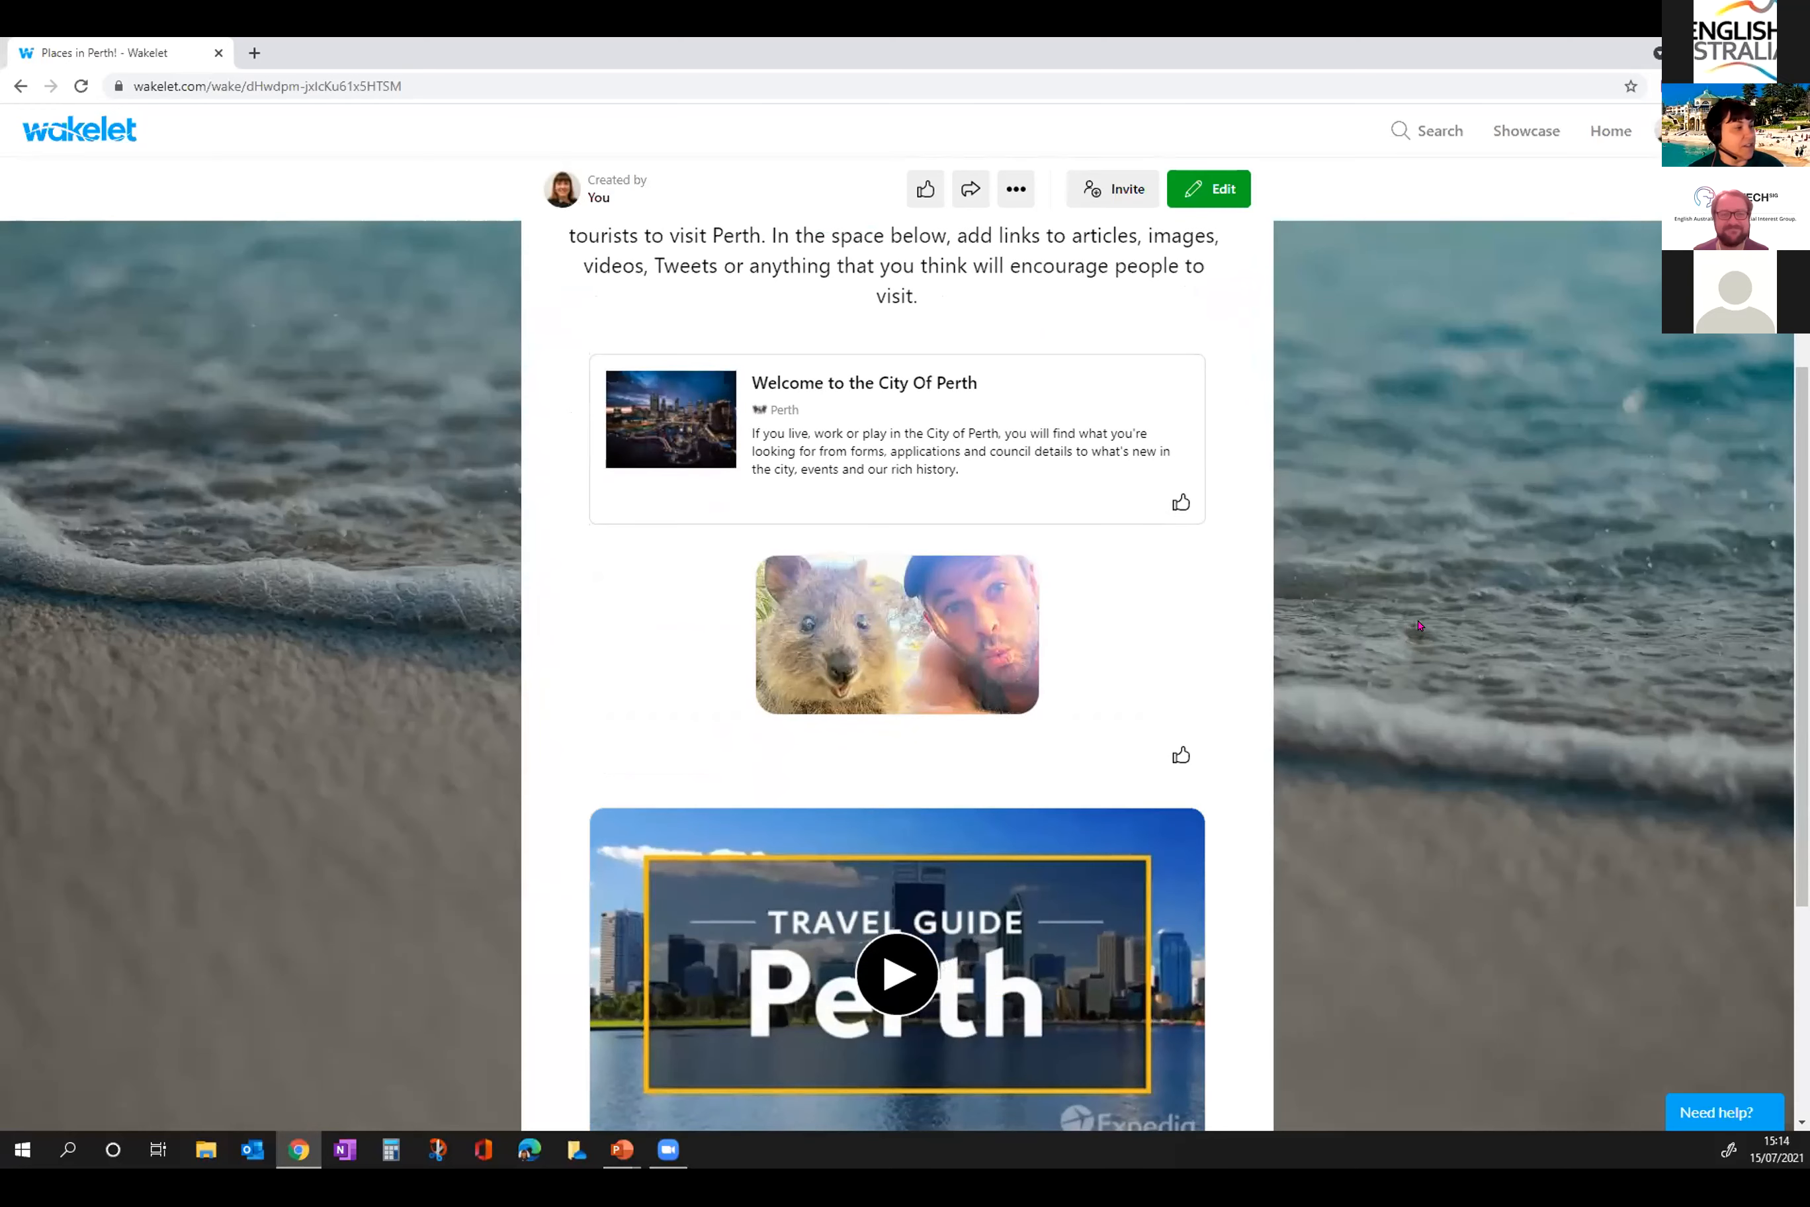
scroll(1414, 630, "down", 5)
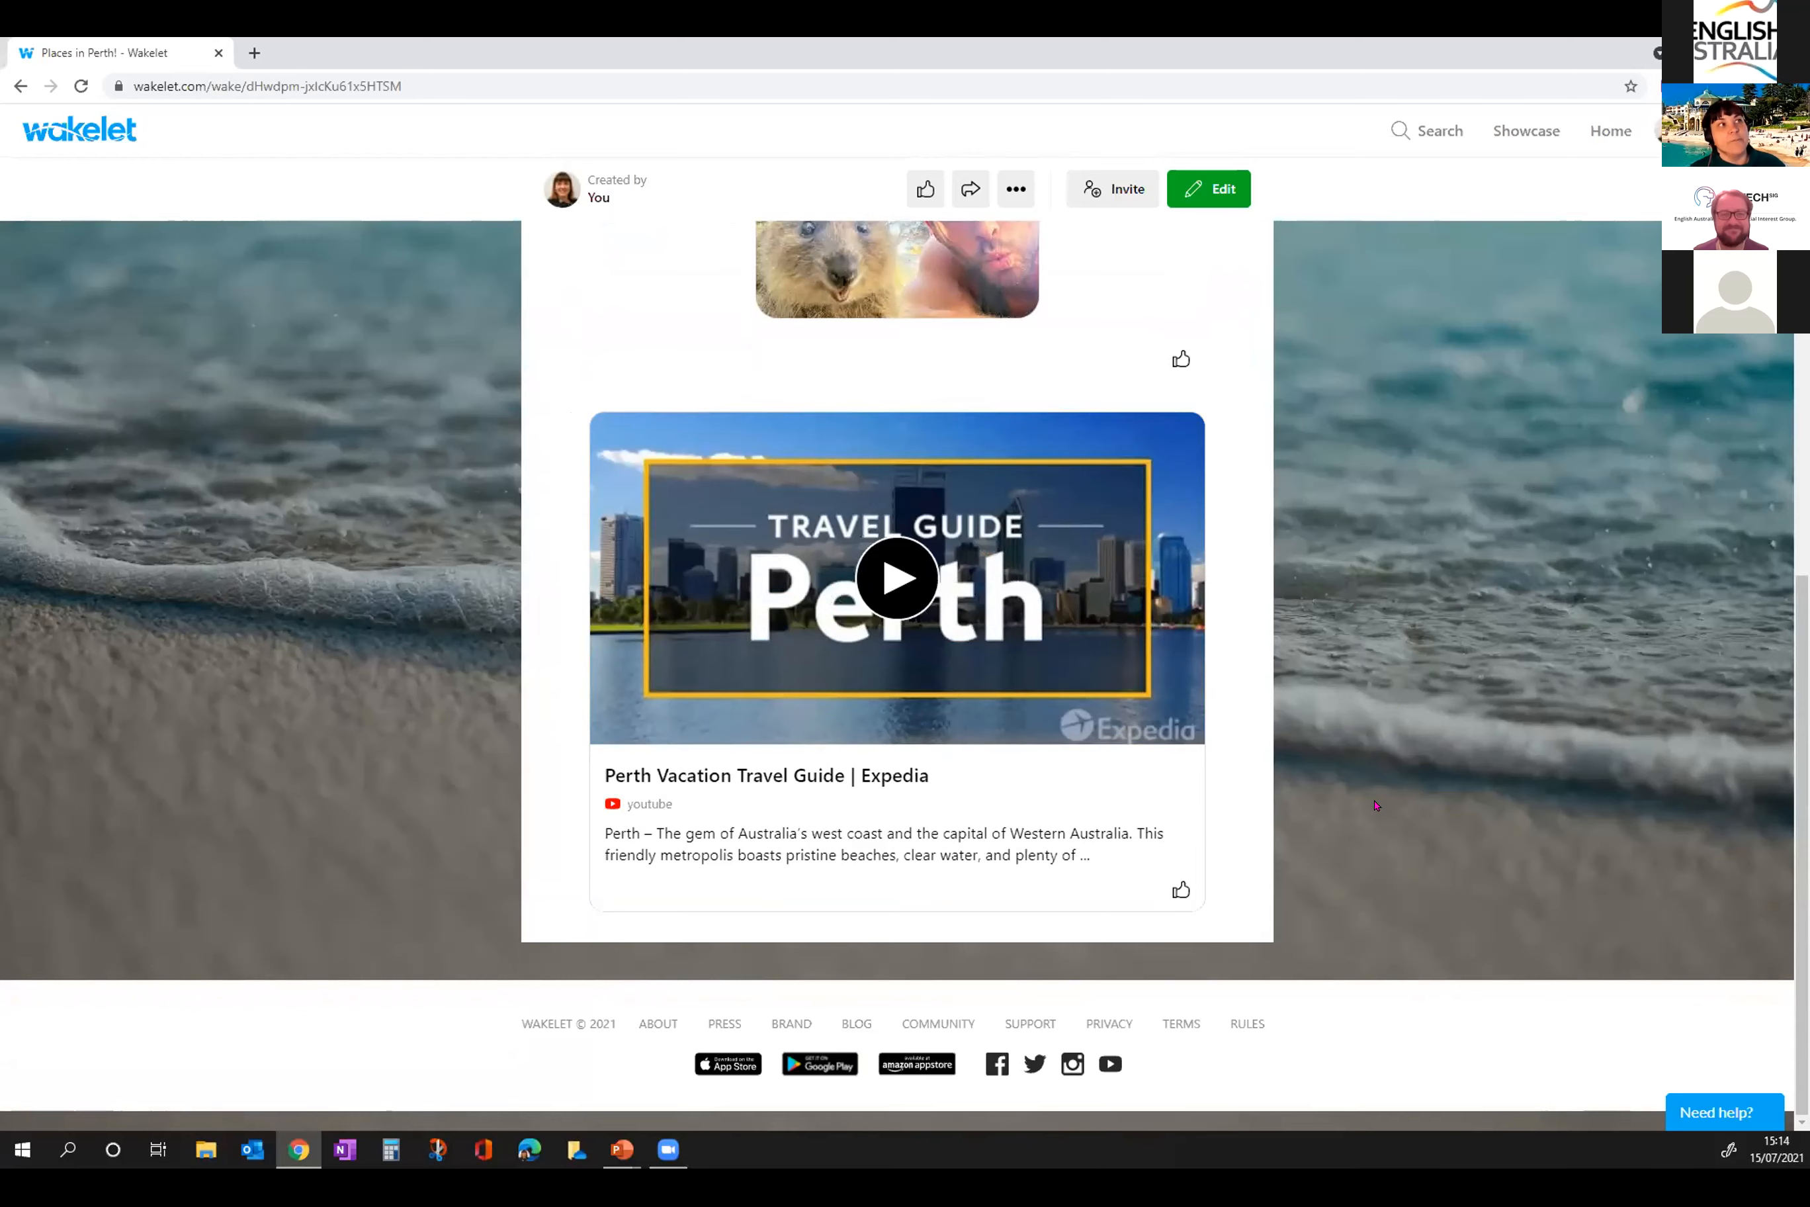
scroll(1376, 805, "up", 7)
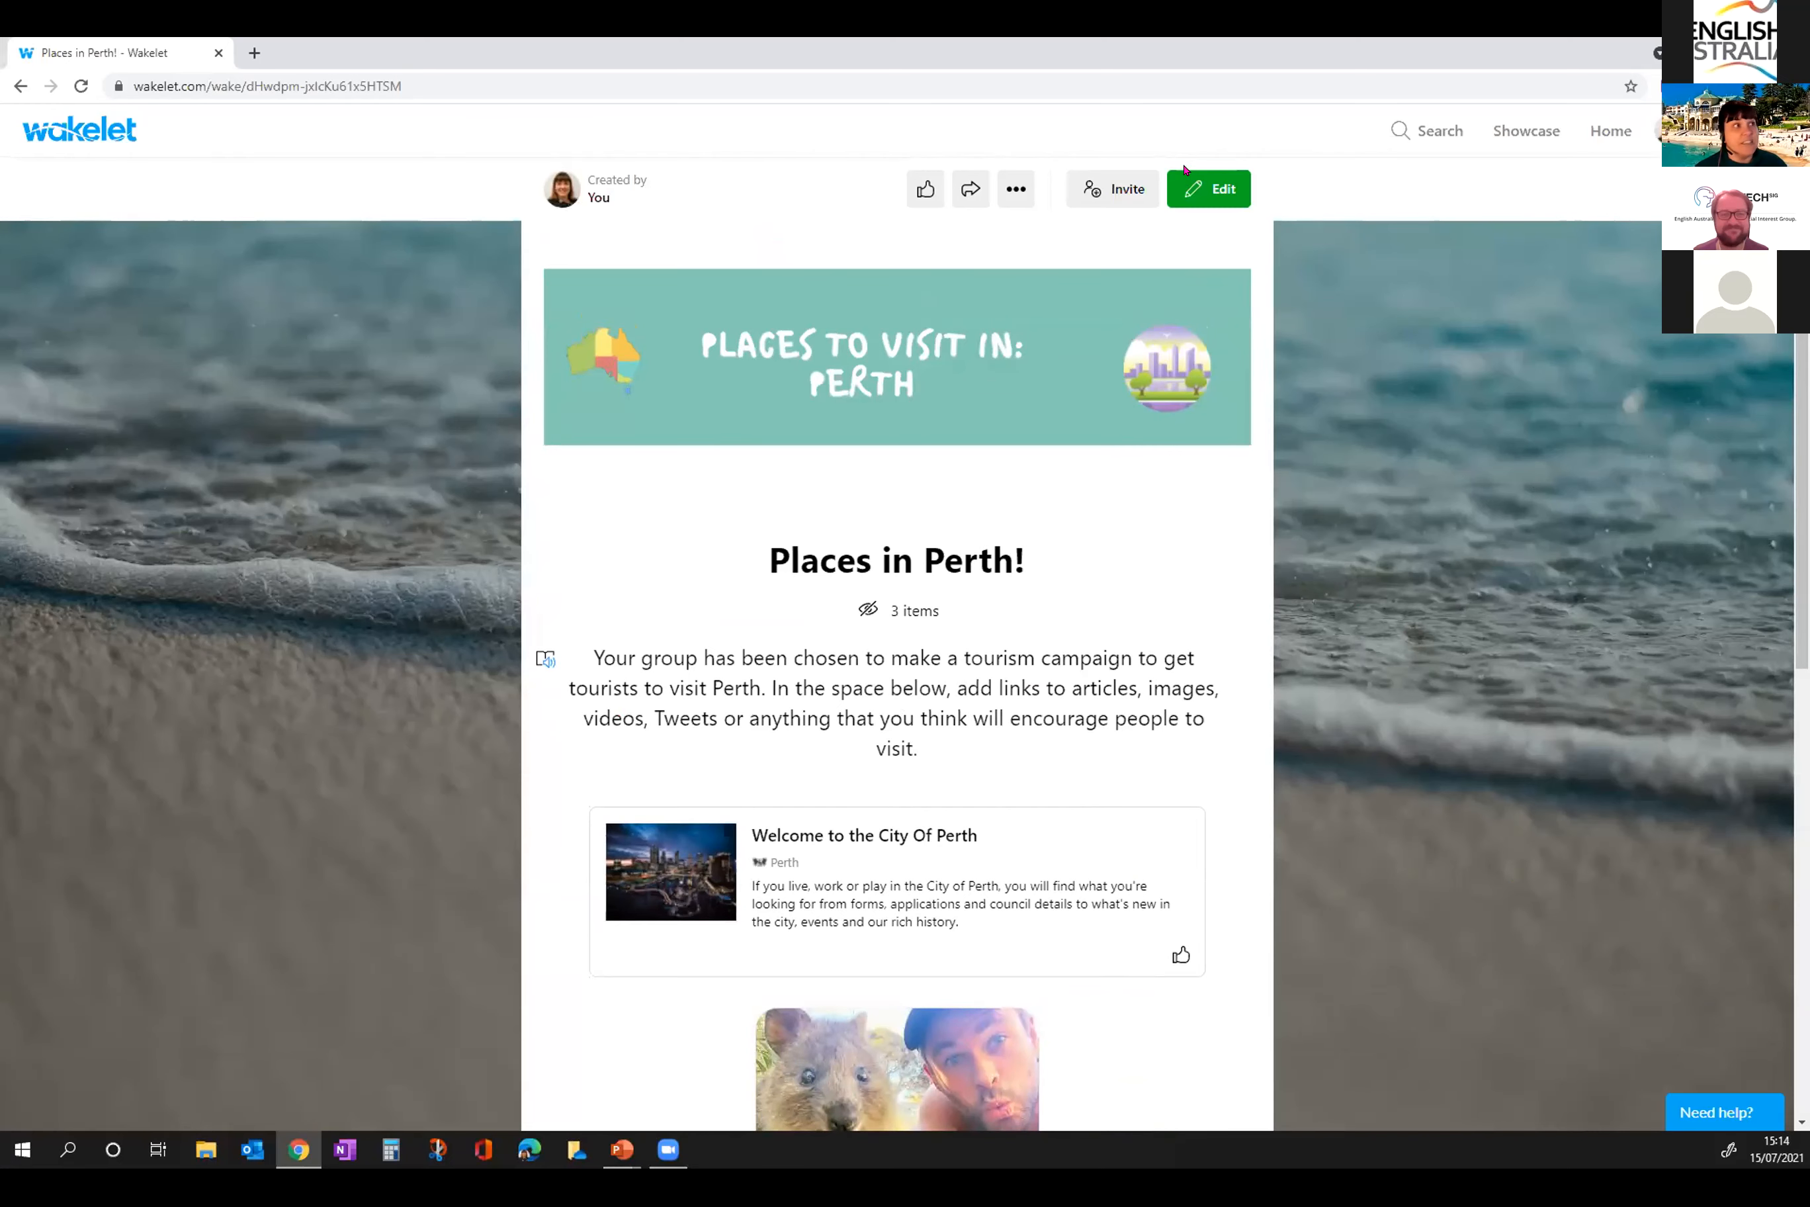
Step: Open the Places in Perth! collection for editing and show the content types available for a new item above the first card
left_click(1213, 193)
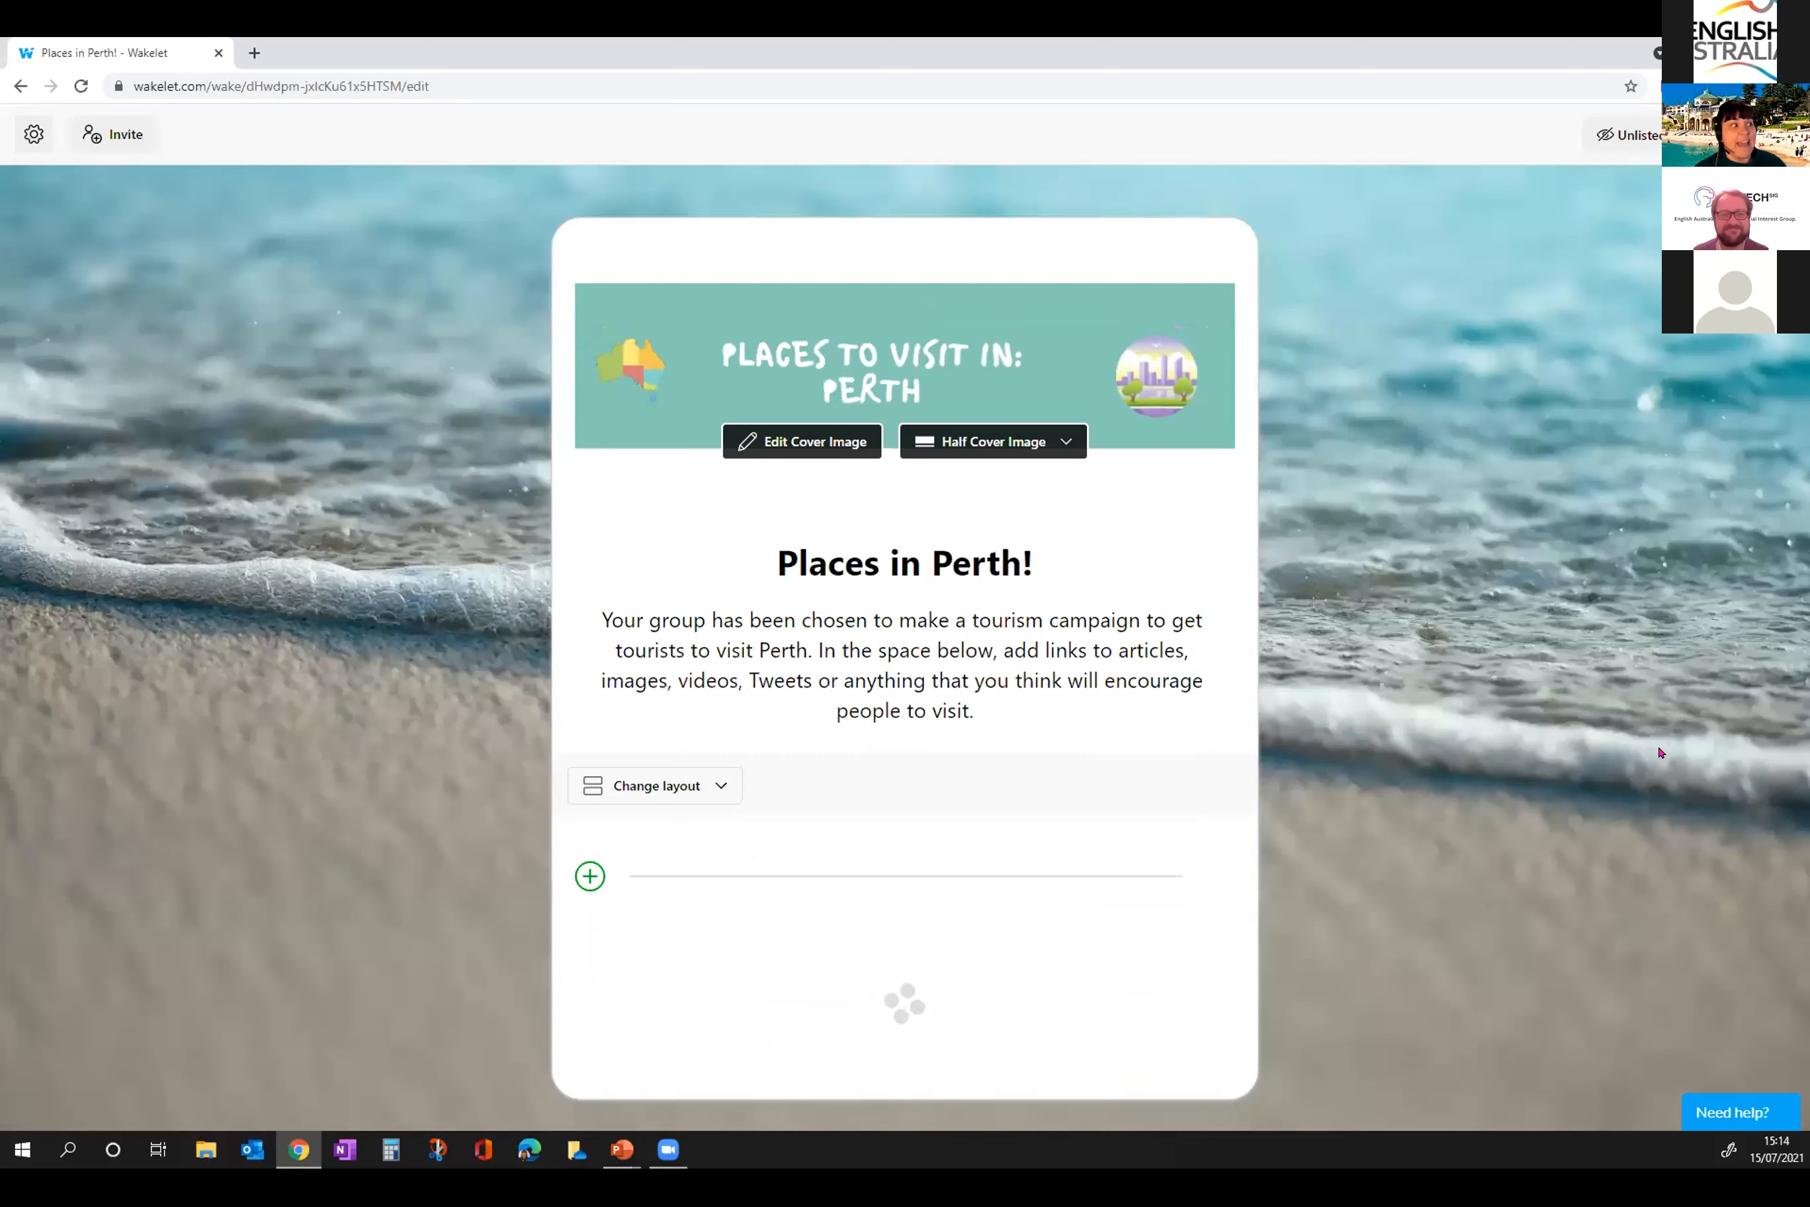
scroll(563, 745, "down", 2)
left_click(583, 687)
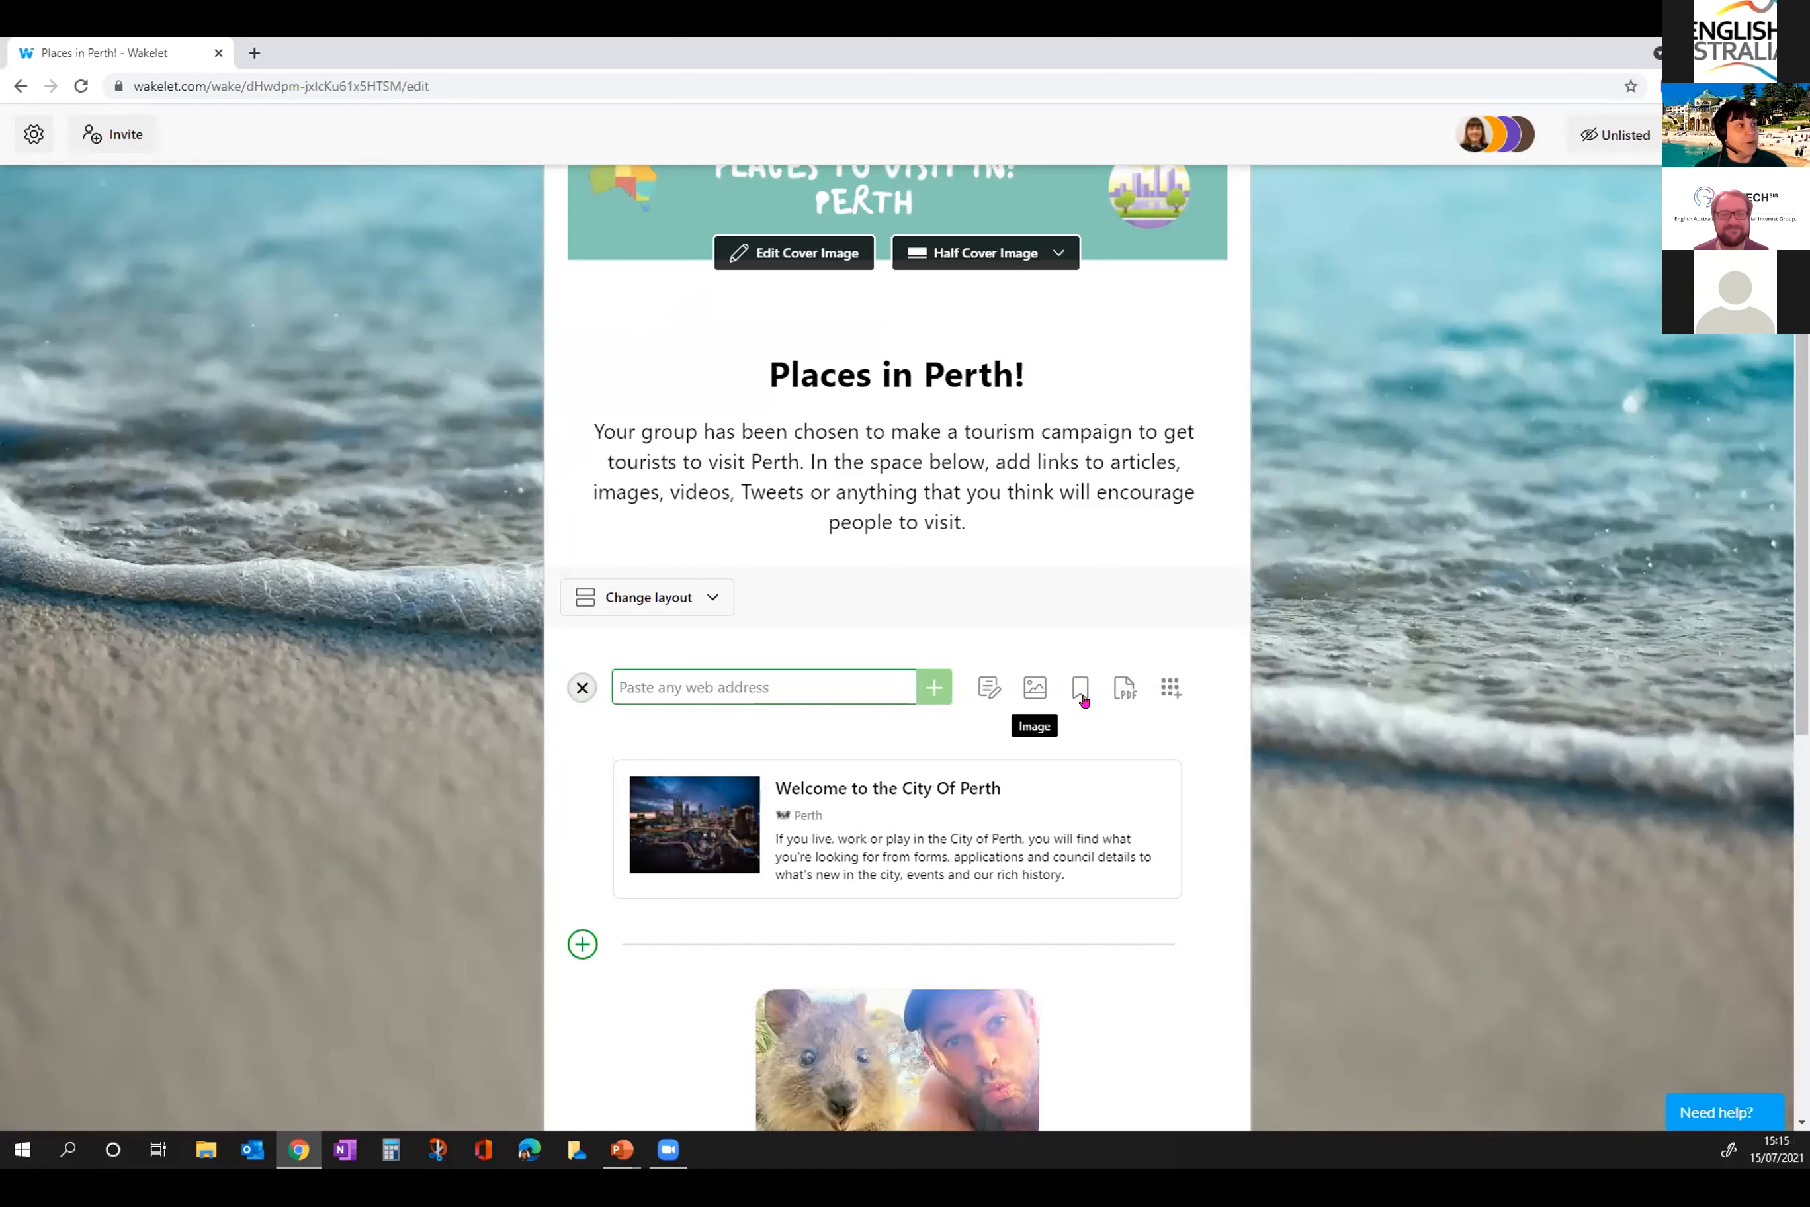
left_click(1169, 687)
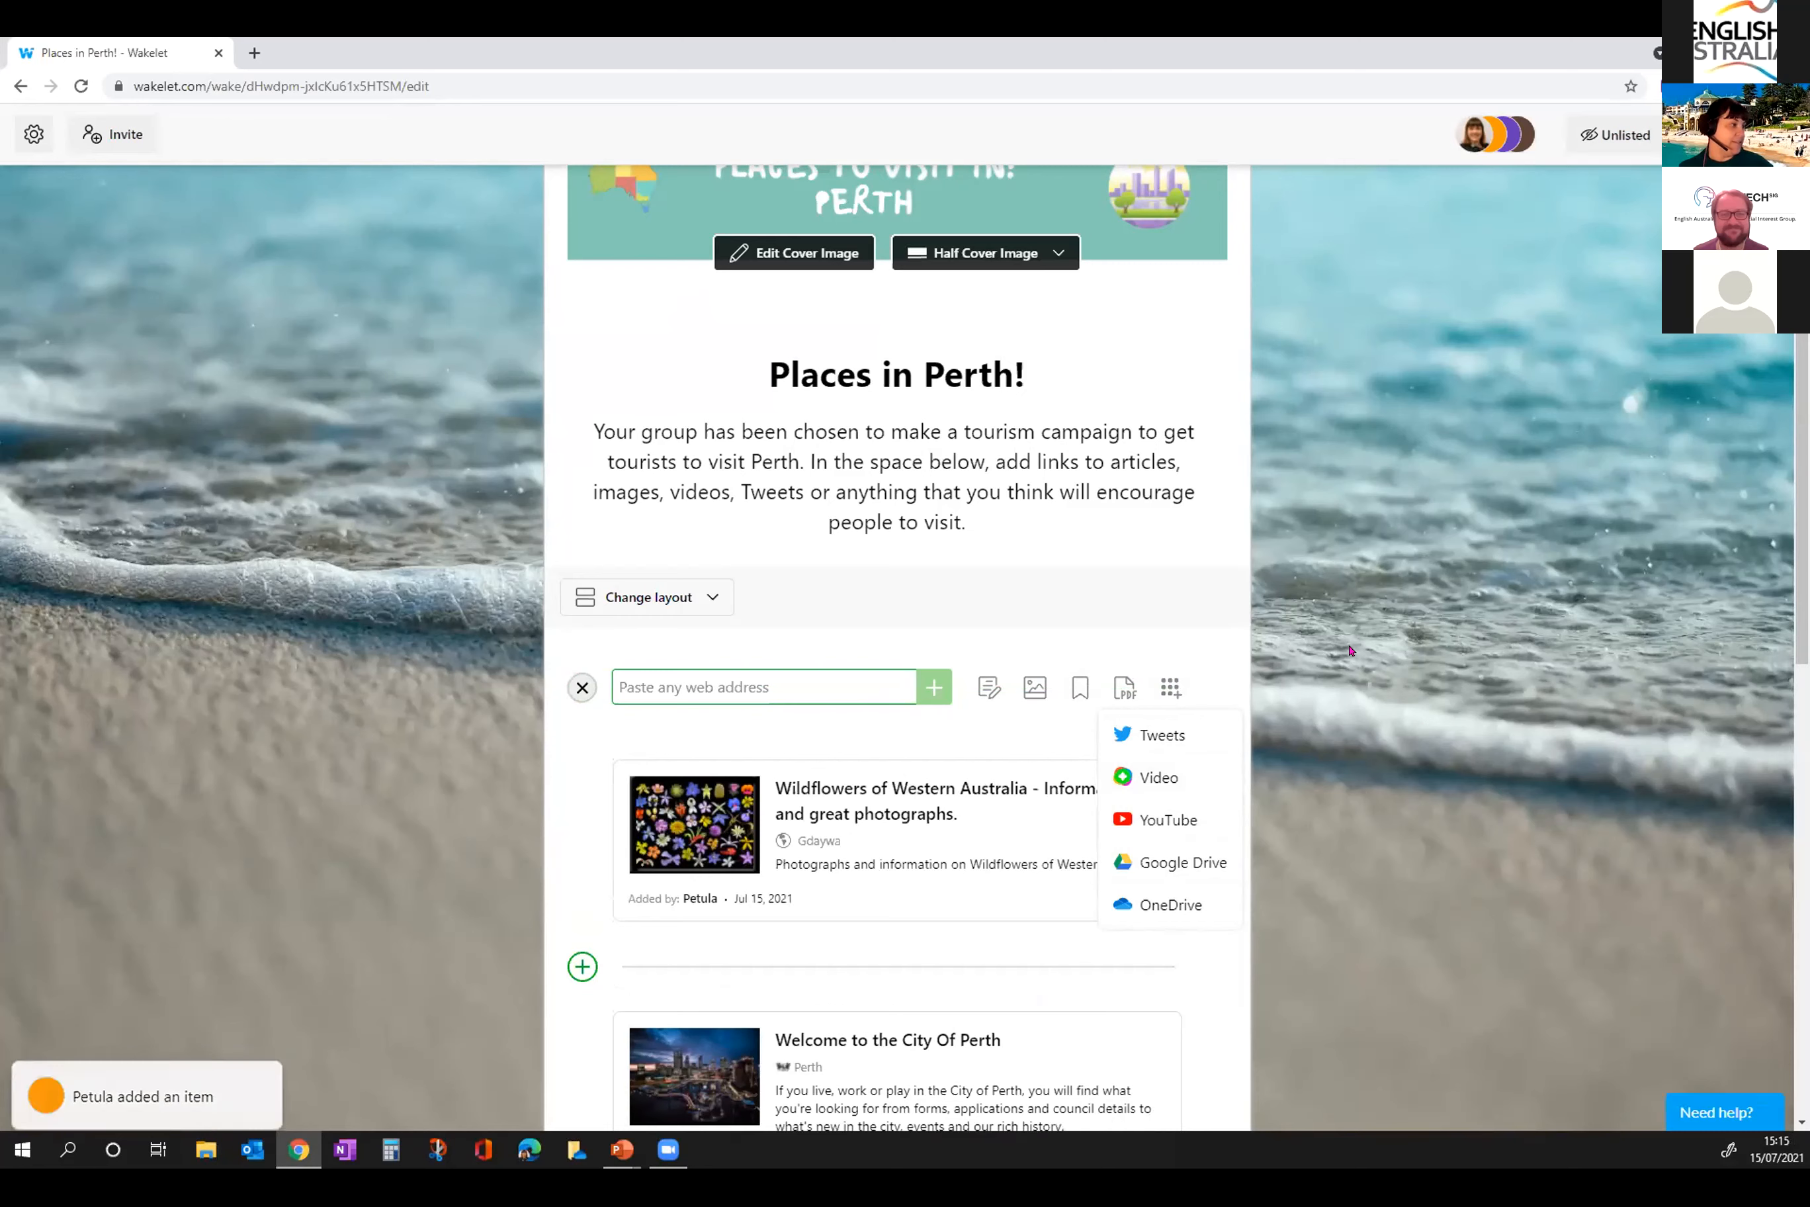
scroll(1350, 650, "down", 3)
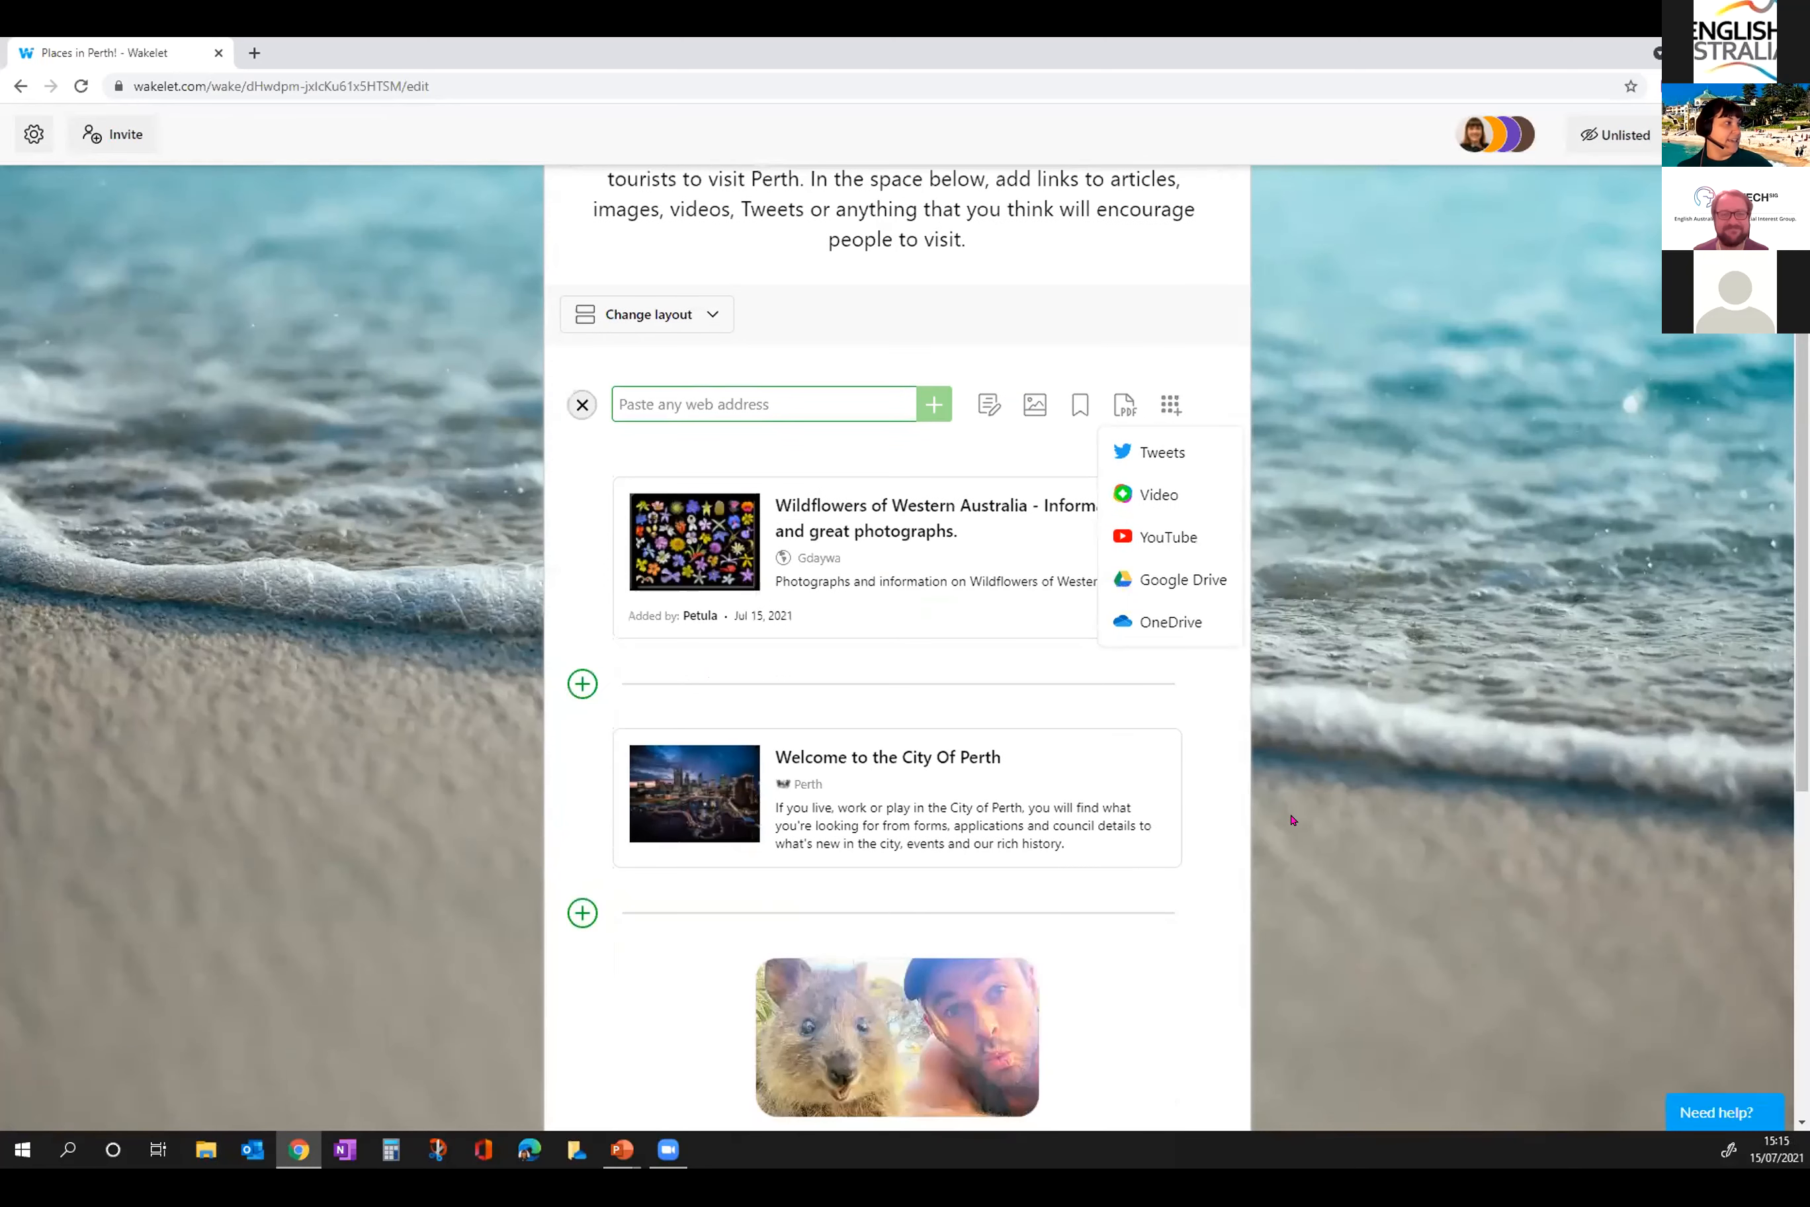
left_click(411, 586)
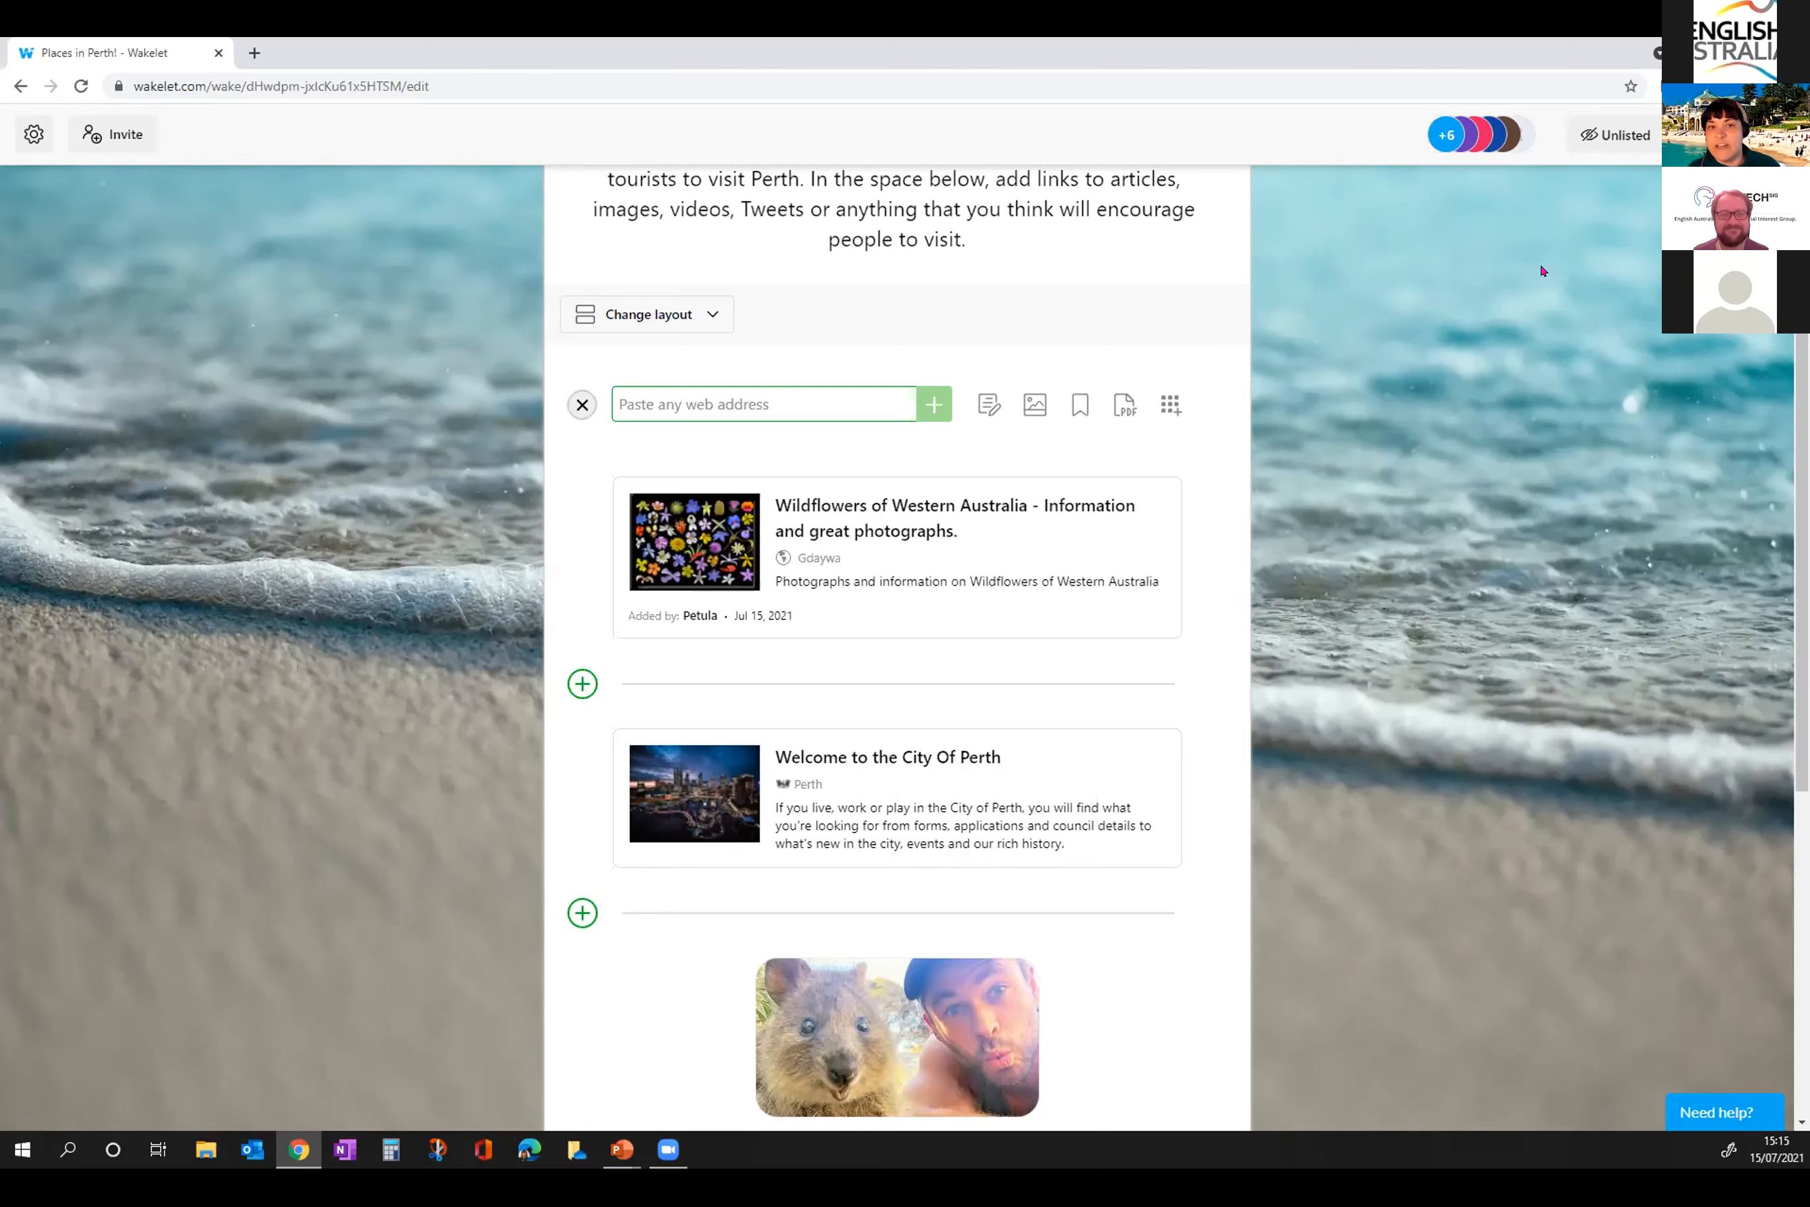
Step: Dismiss the Save item dialog without saving and review the items contributors have added to the collection
scroll(1488, 318, "up", 5)
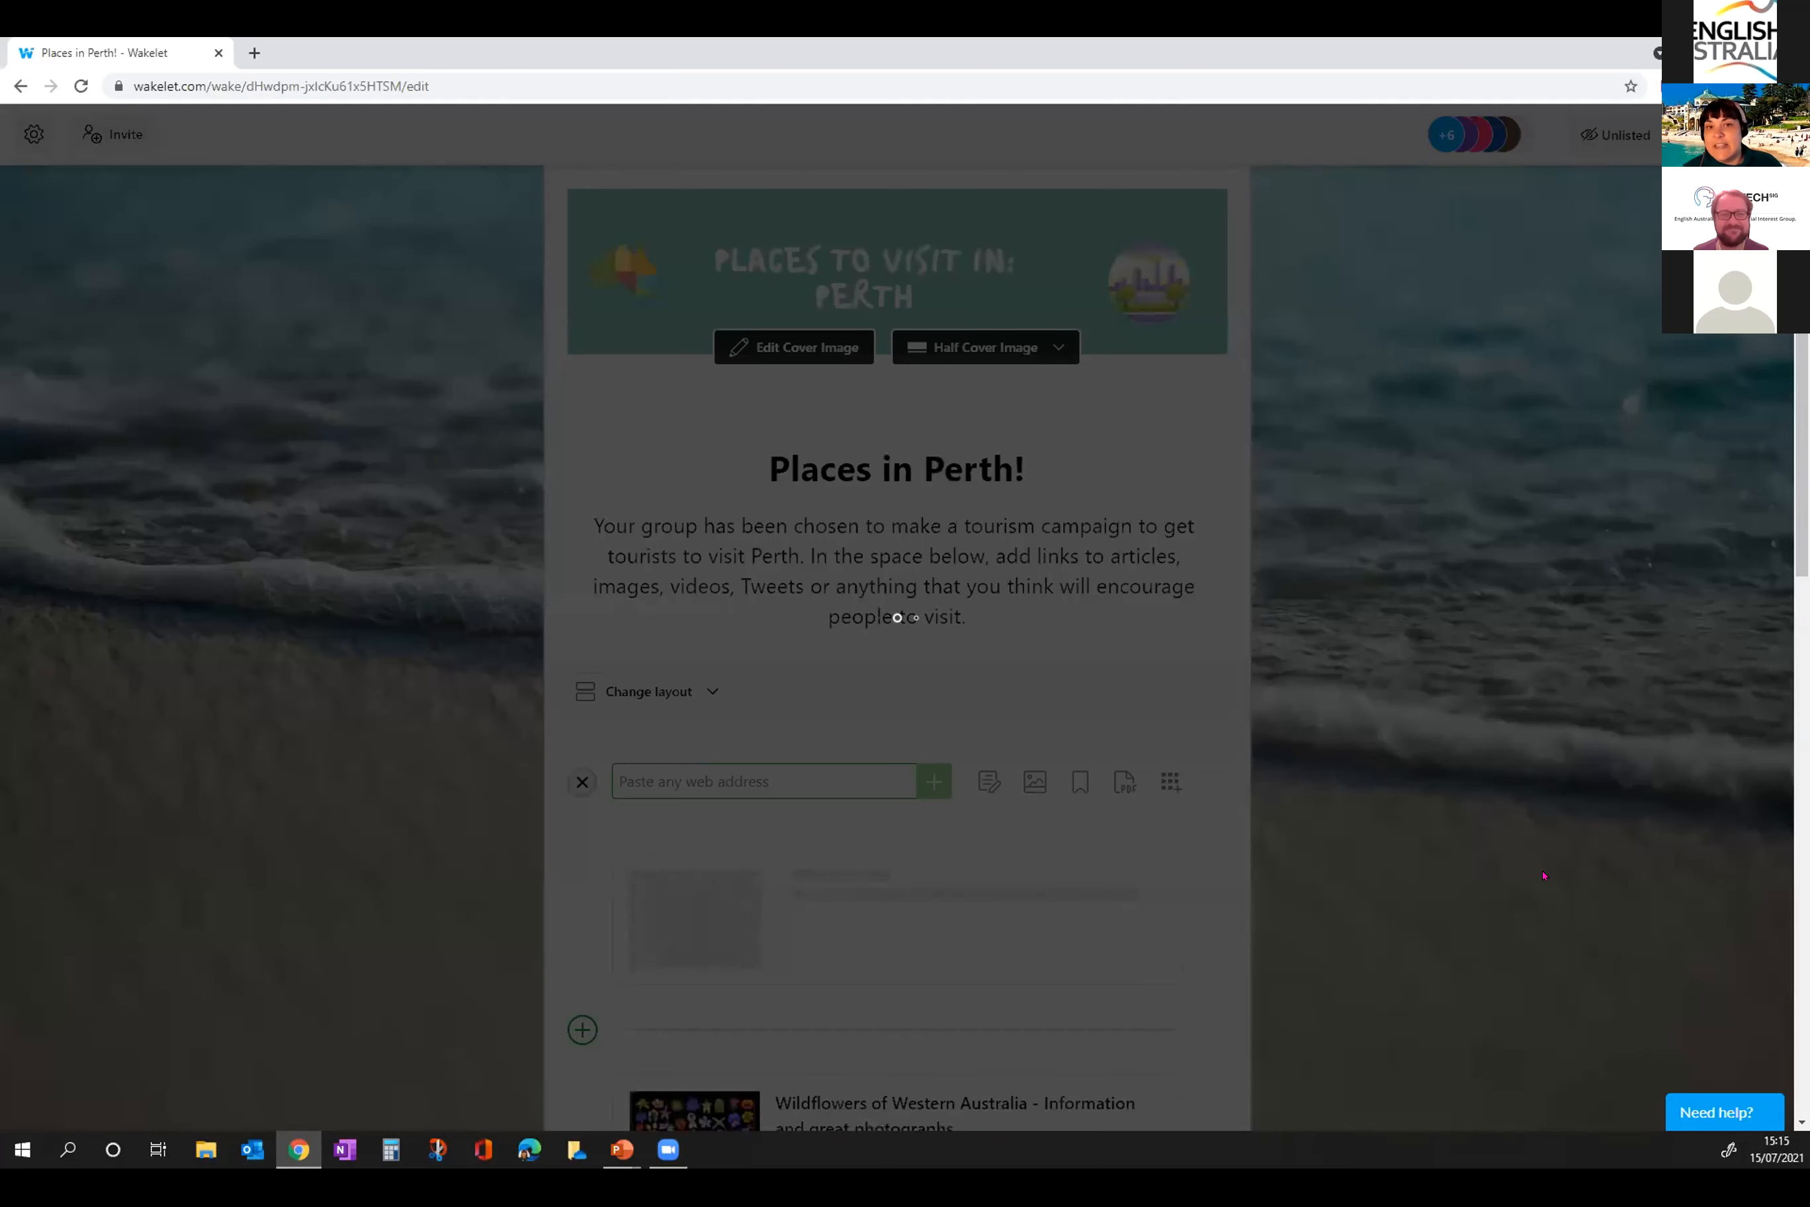
scroll(1012, 675, "down", 5)
scroll(1064, 780, "up", 10)
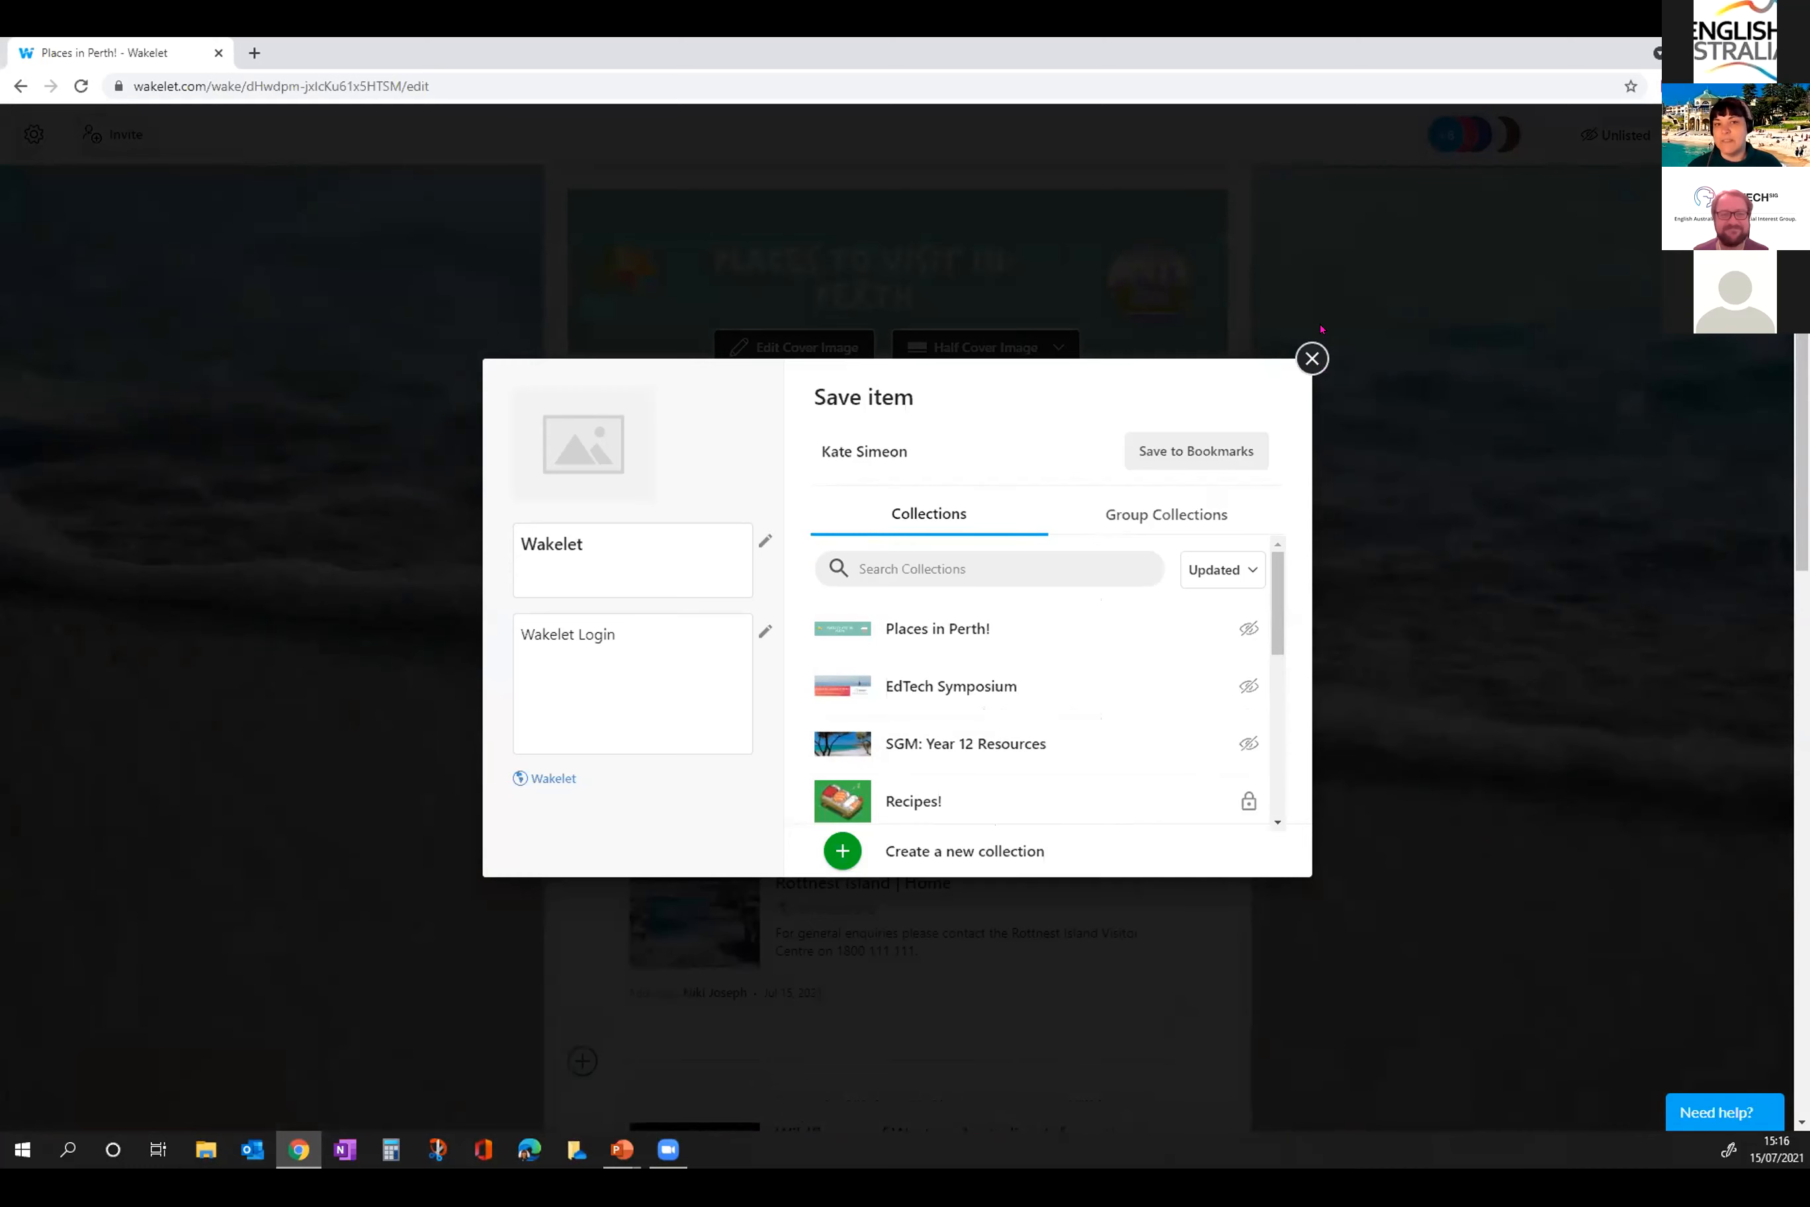
left_click(1312, 358)
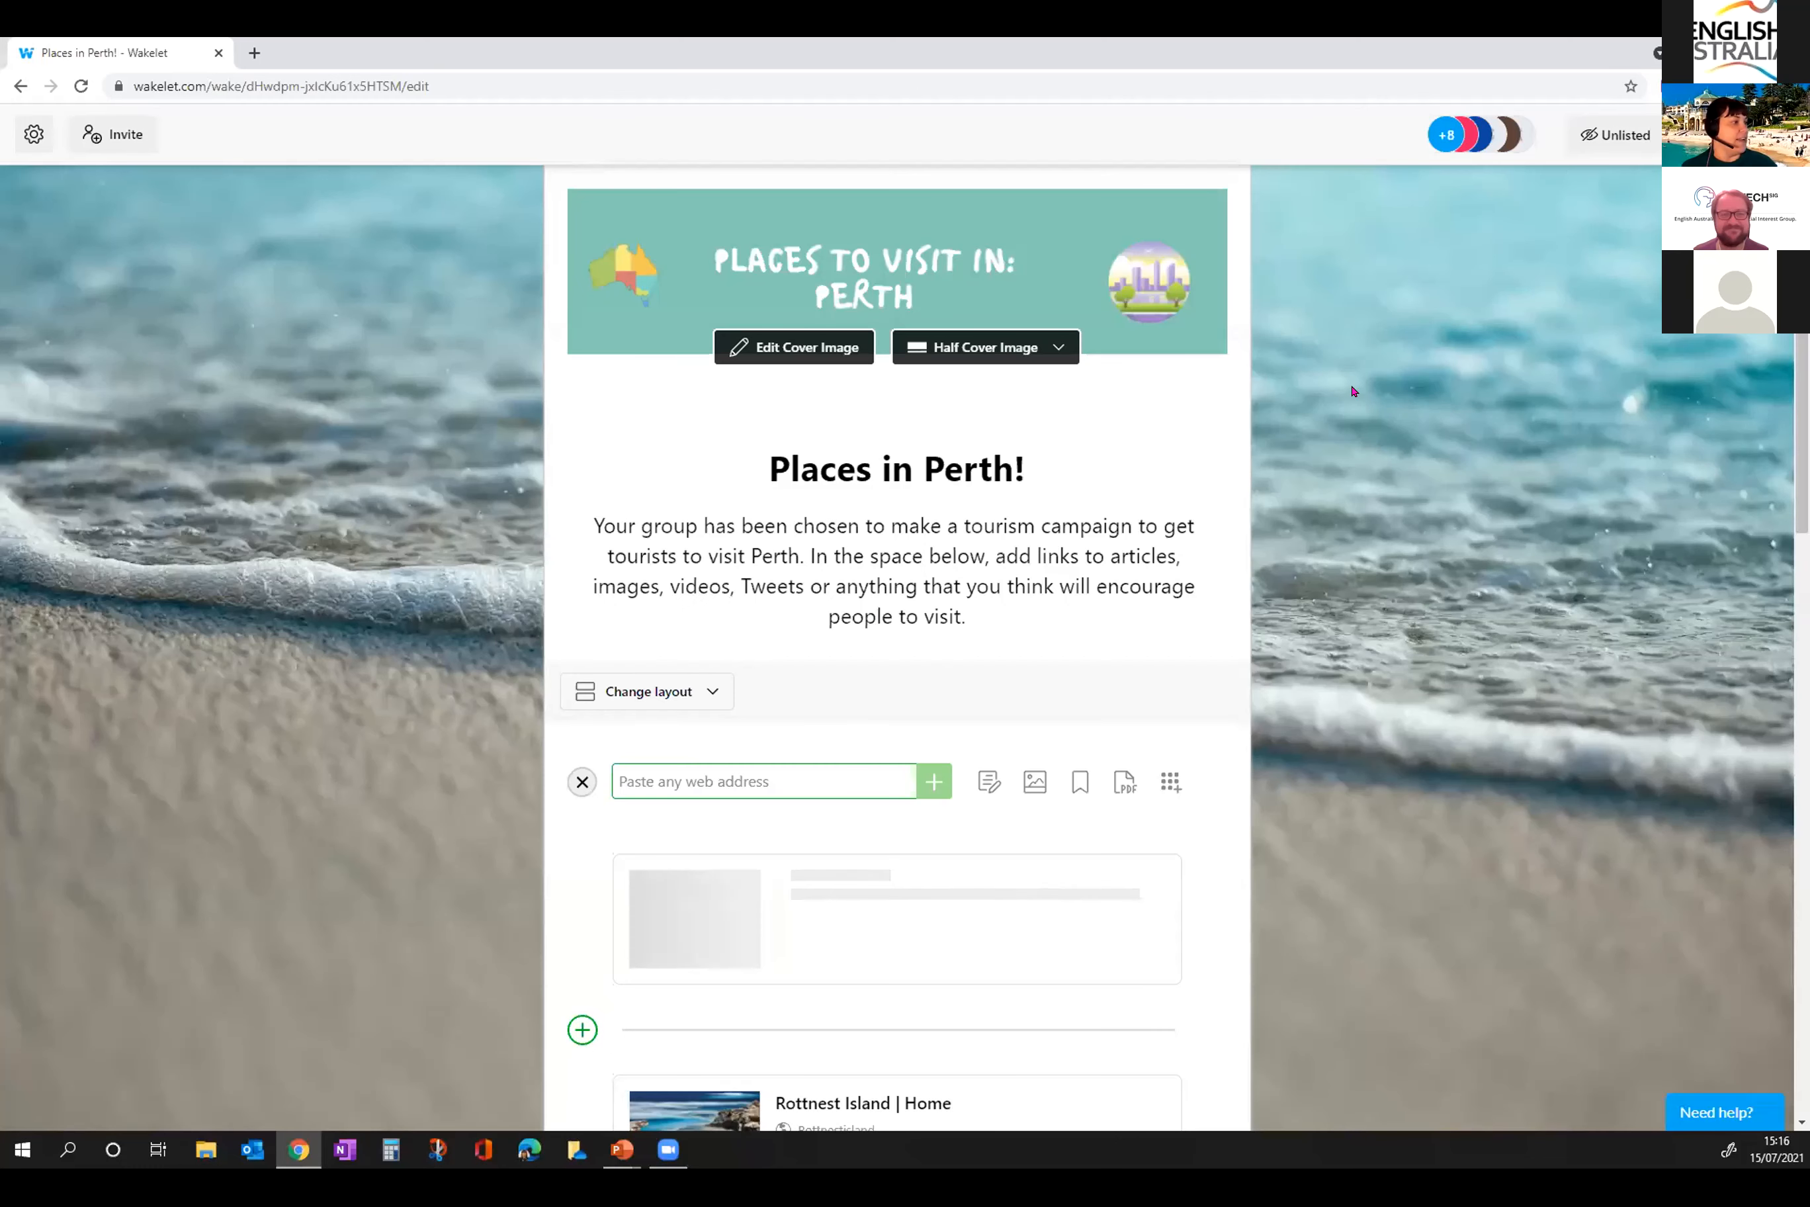
scroll(1350, 382, "down", 5)
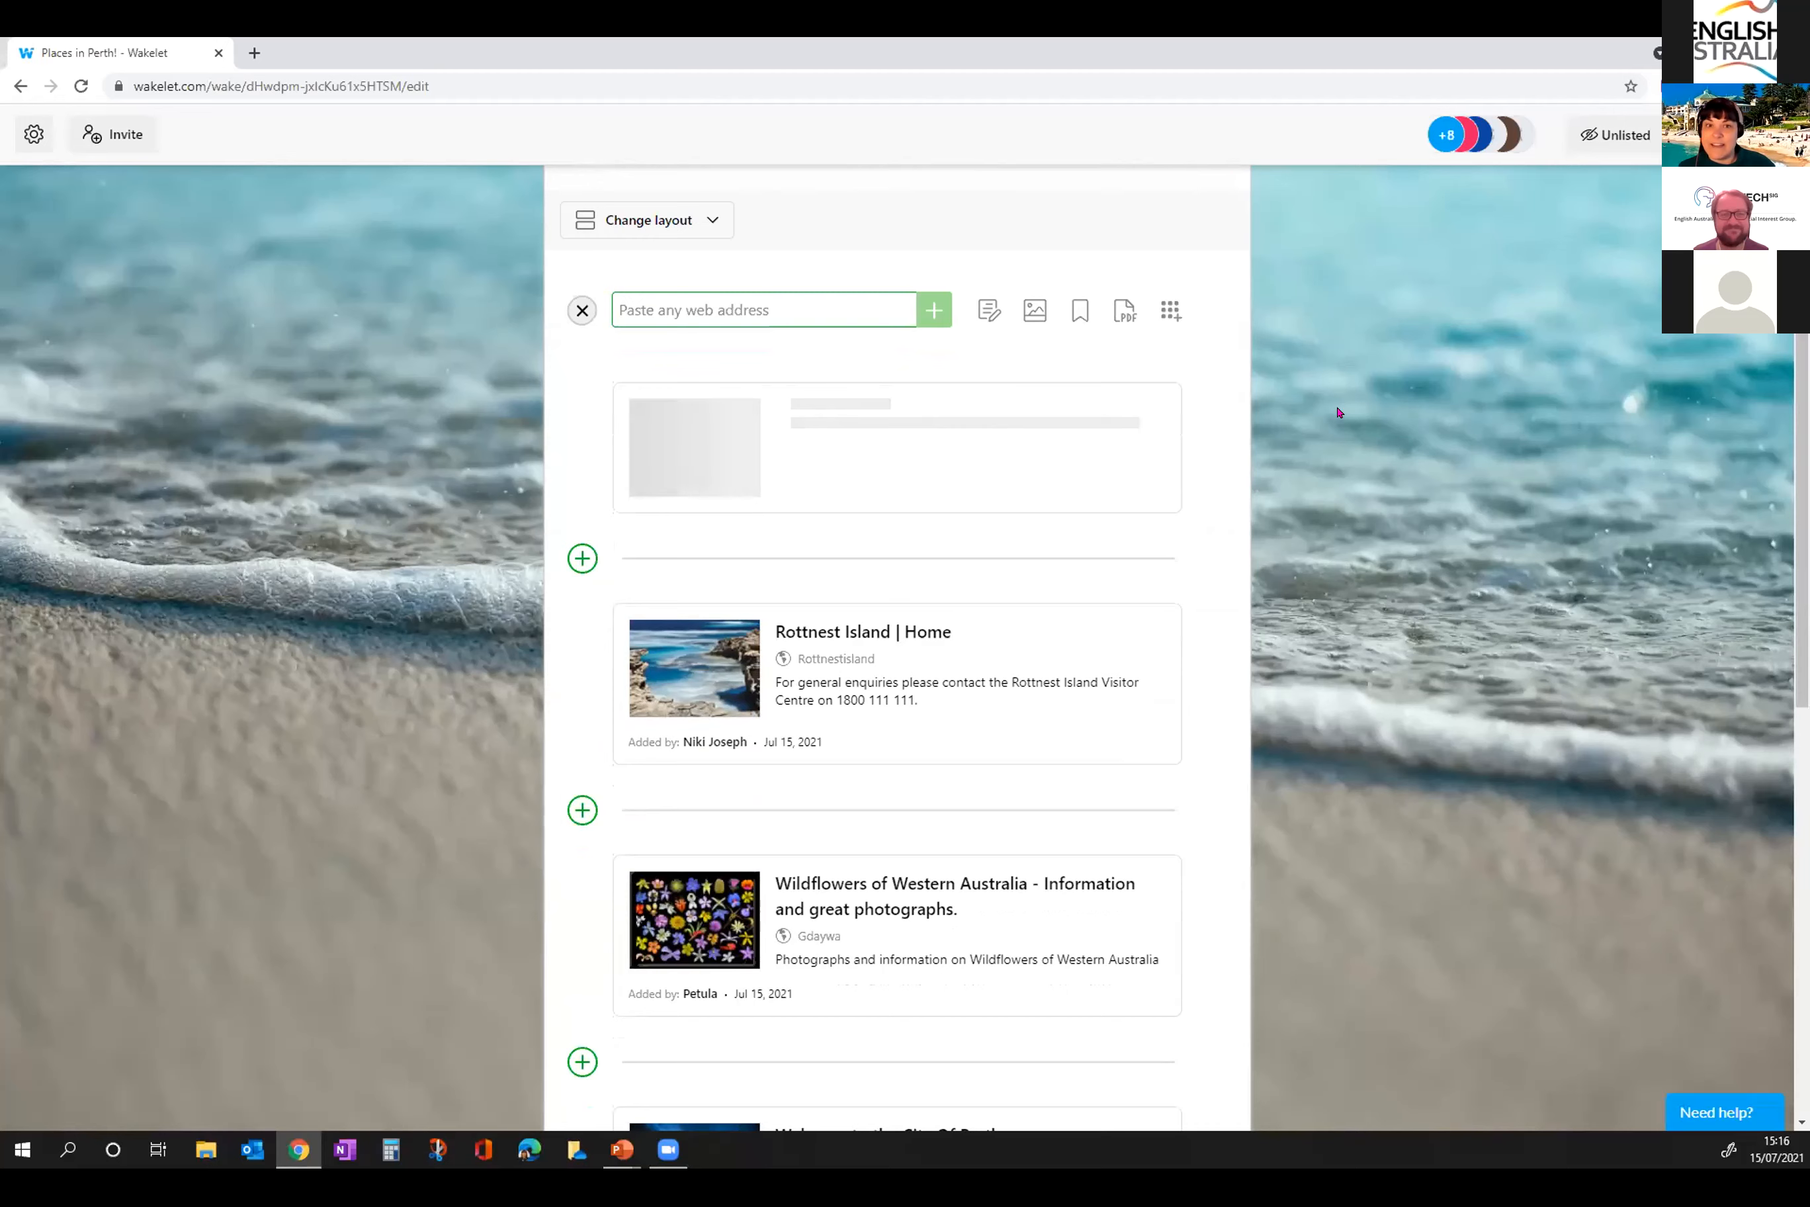
scroll(244, 306, "up", 5)
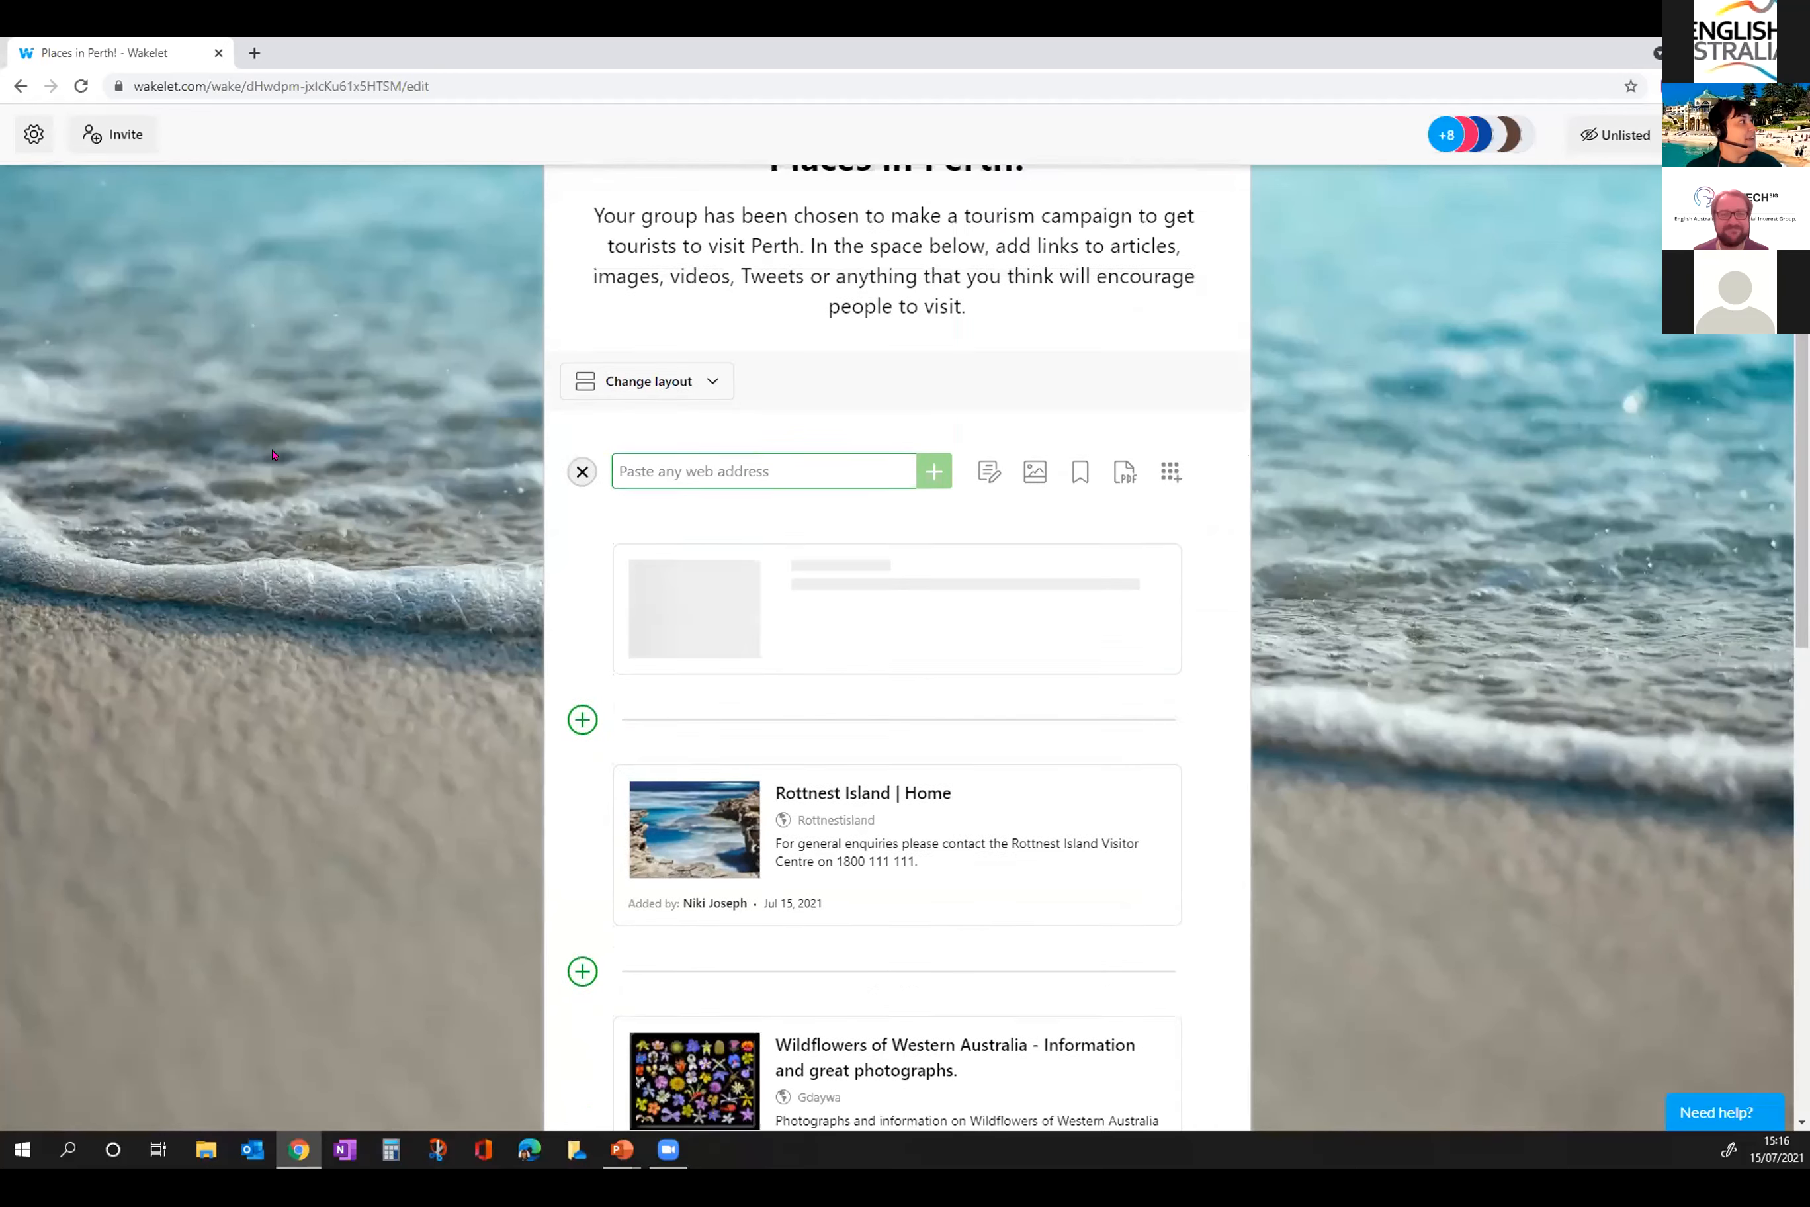
Step: Leave editing mode and check the contributed items in the normal view of the Places in Perth! collection
left_click(1697, 134)
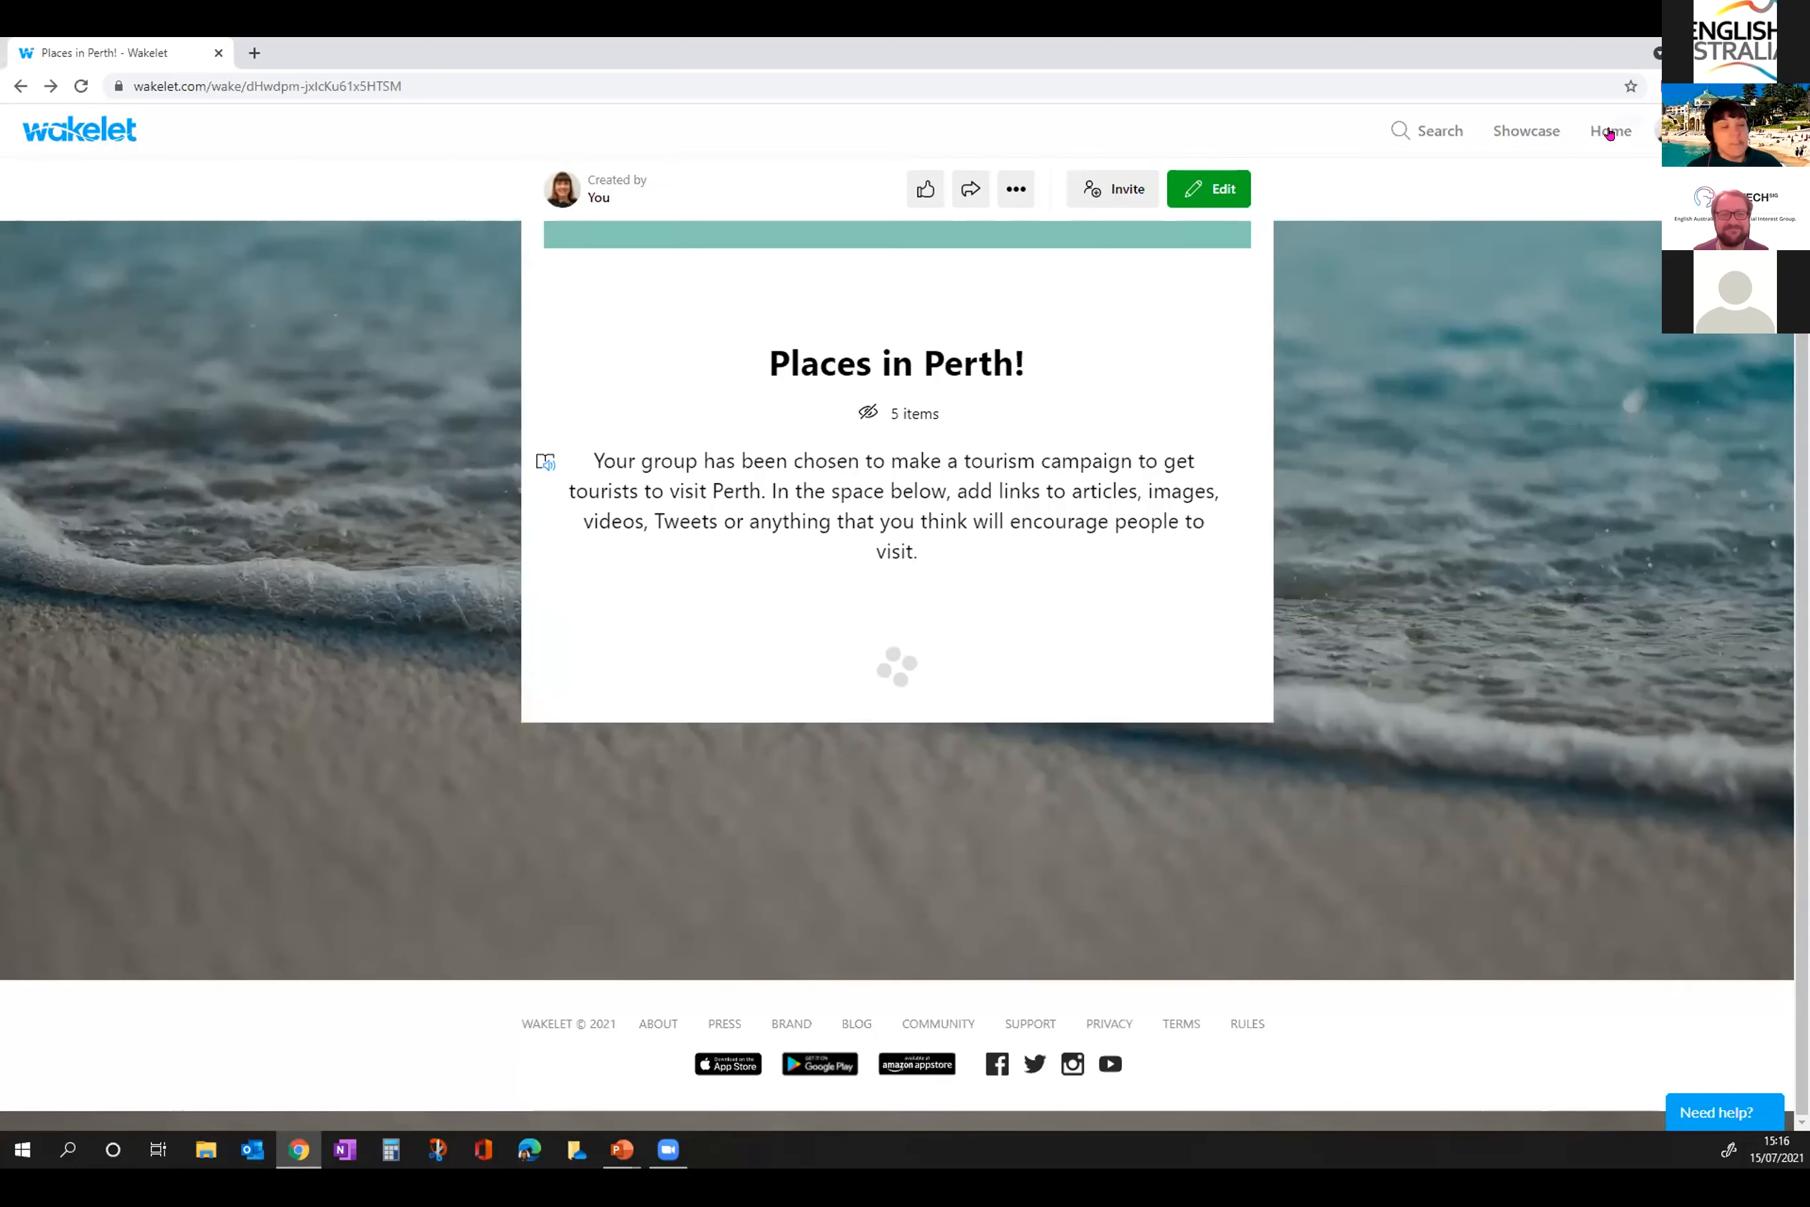
scroll(490, 323, "down", 5)
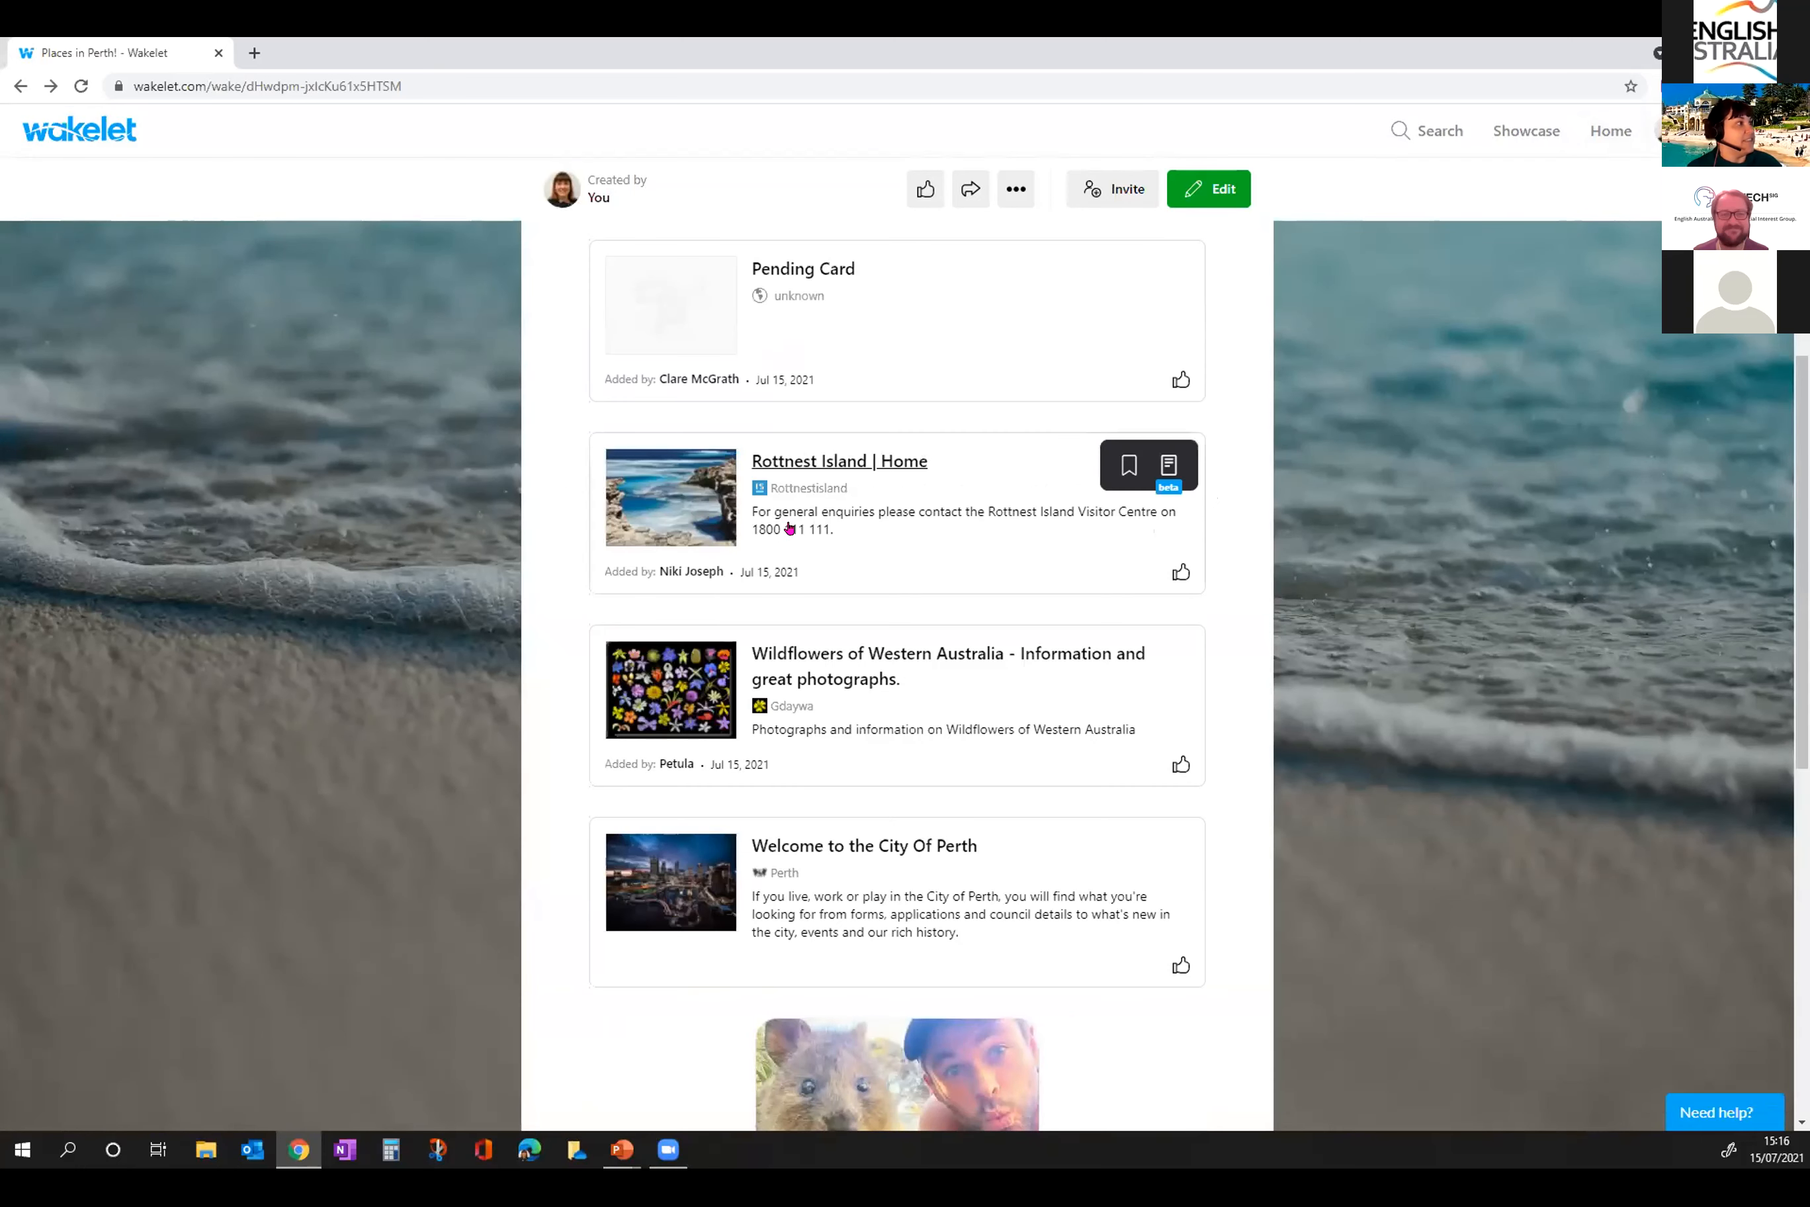
scroll(600, 481, "up", 3)
Step: Return to the collections overview, open SGM: Year 12 Resources and browse its saved articles and videos
left_click(86, 140)
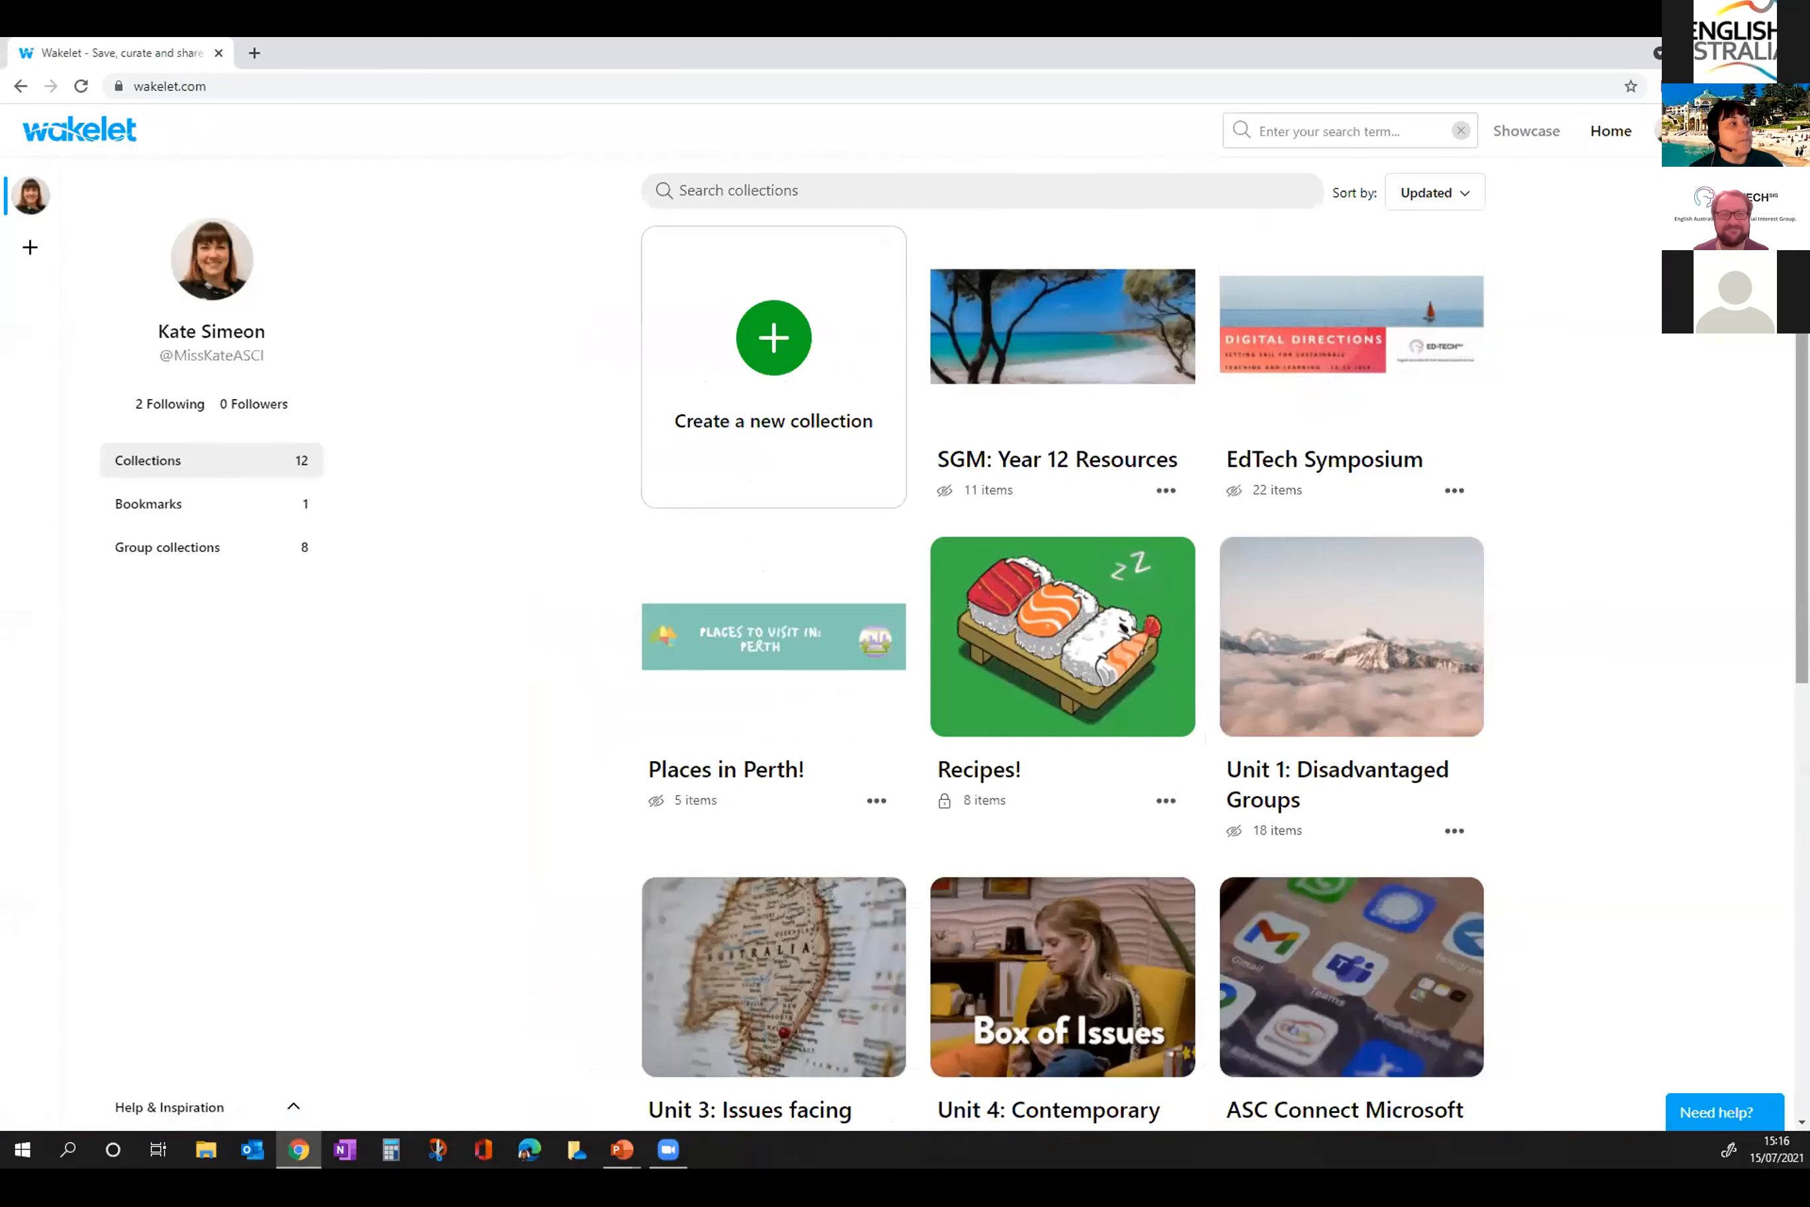
left_click(1024, 391)
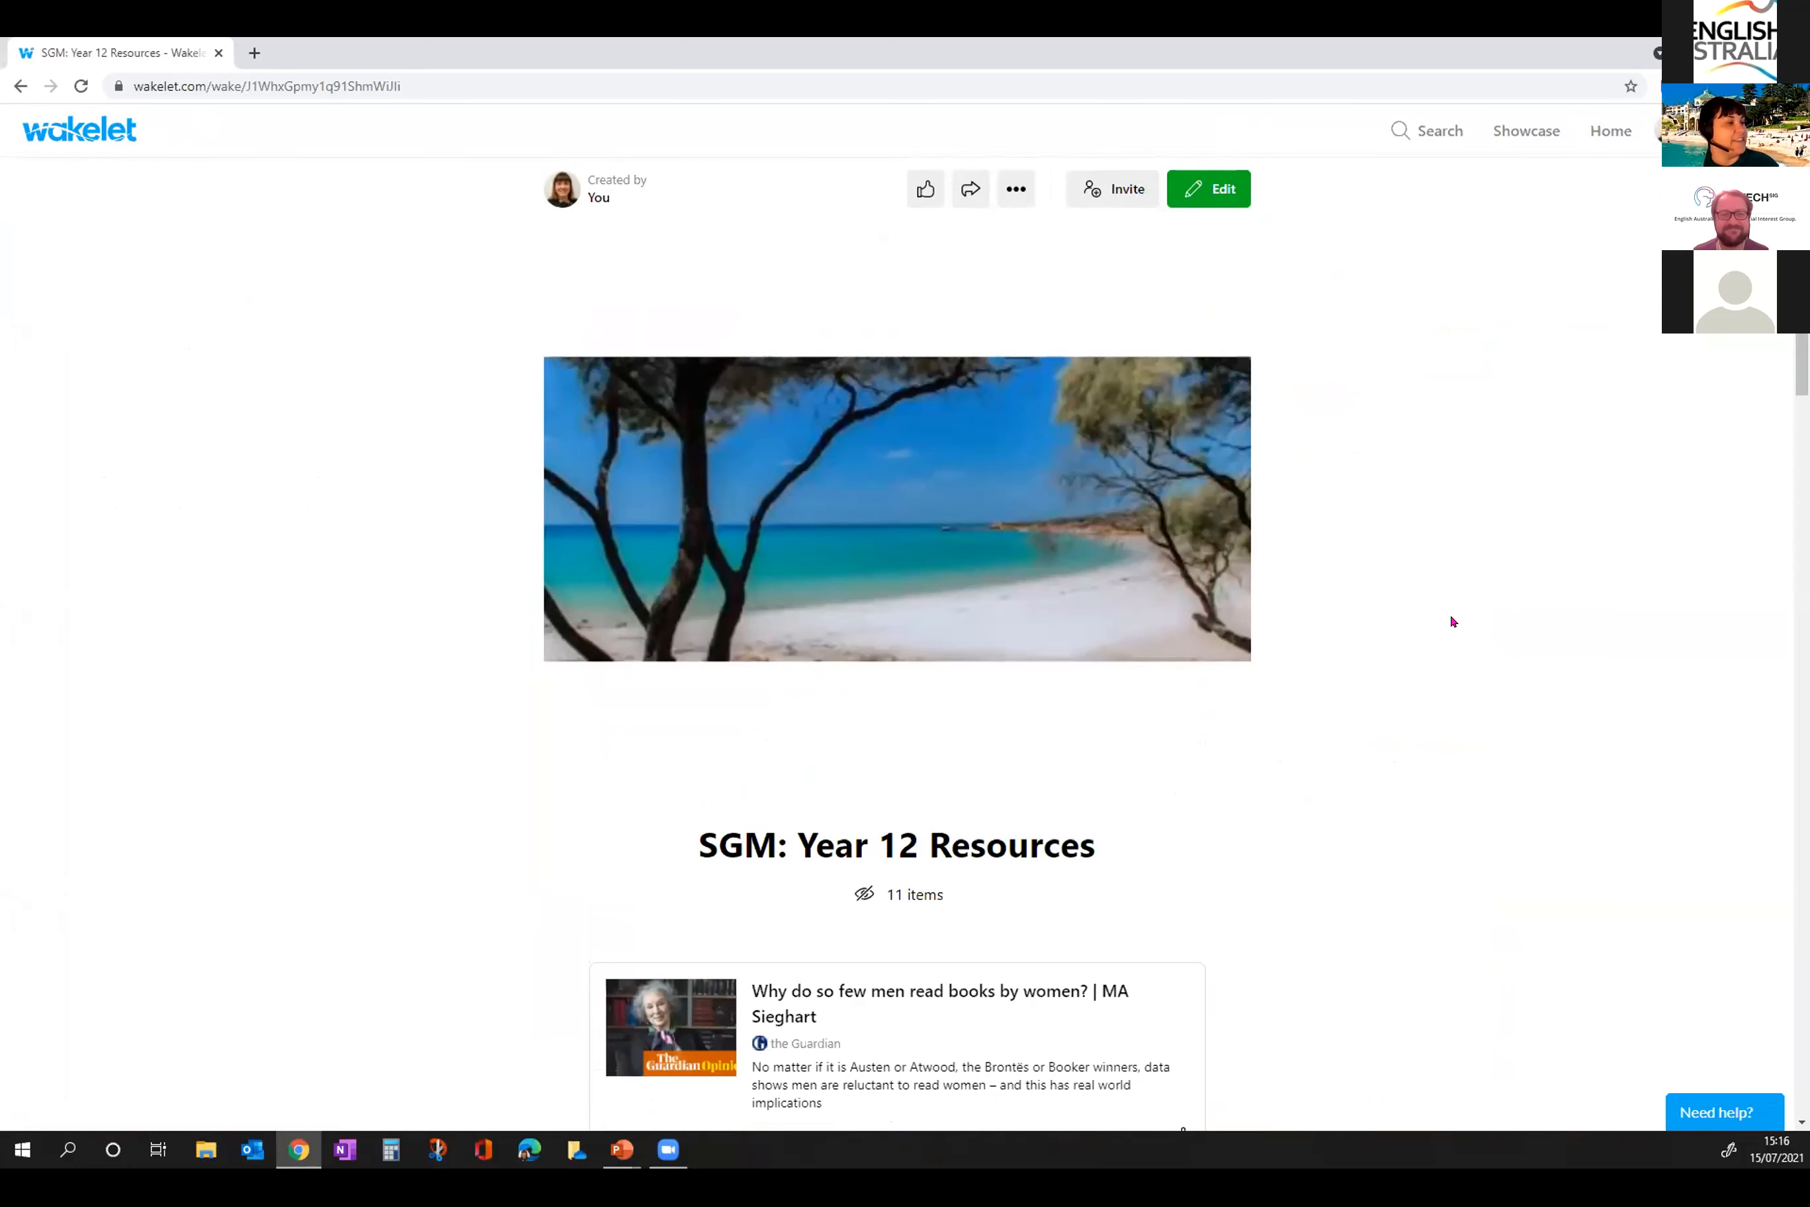
scroll(1459, 619, "down", 1)
scroll(1482, 651, "down", 1)
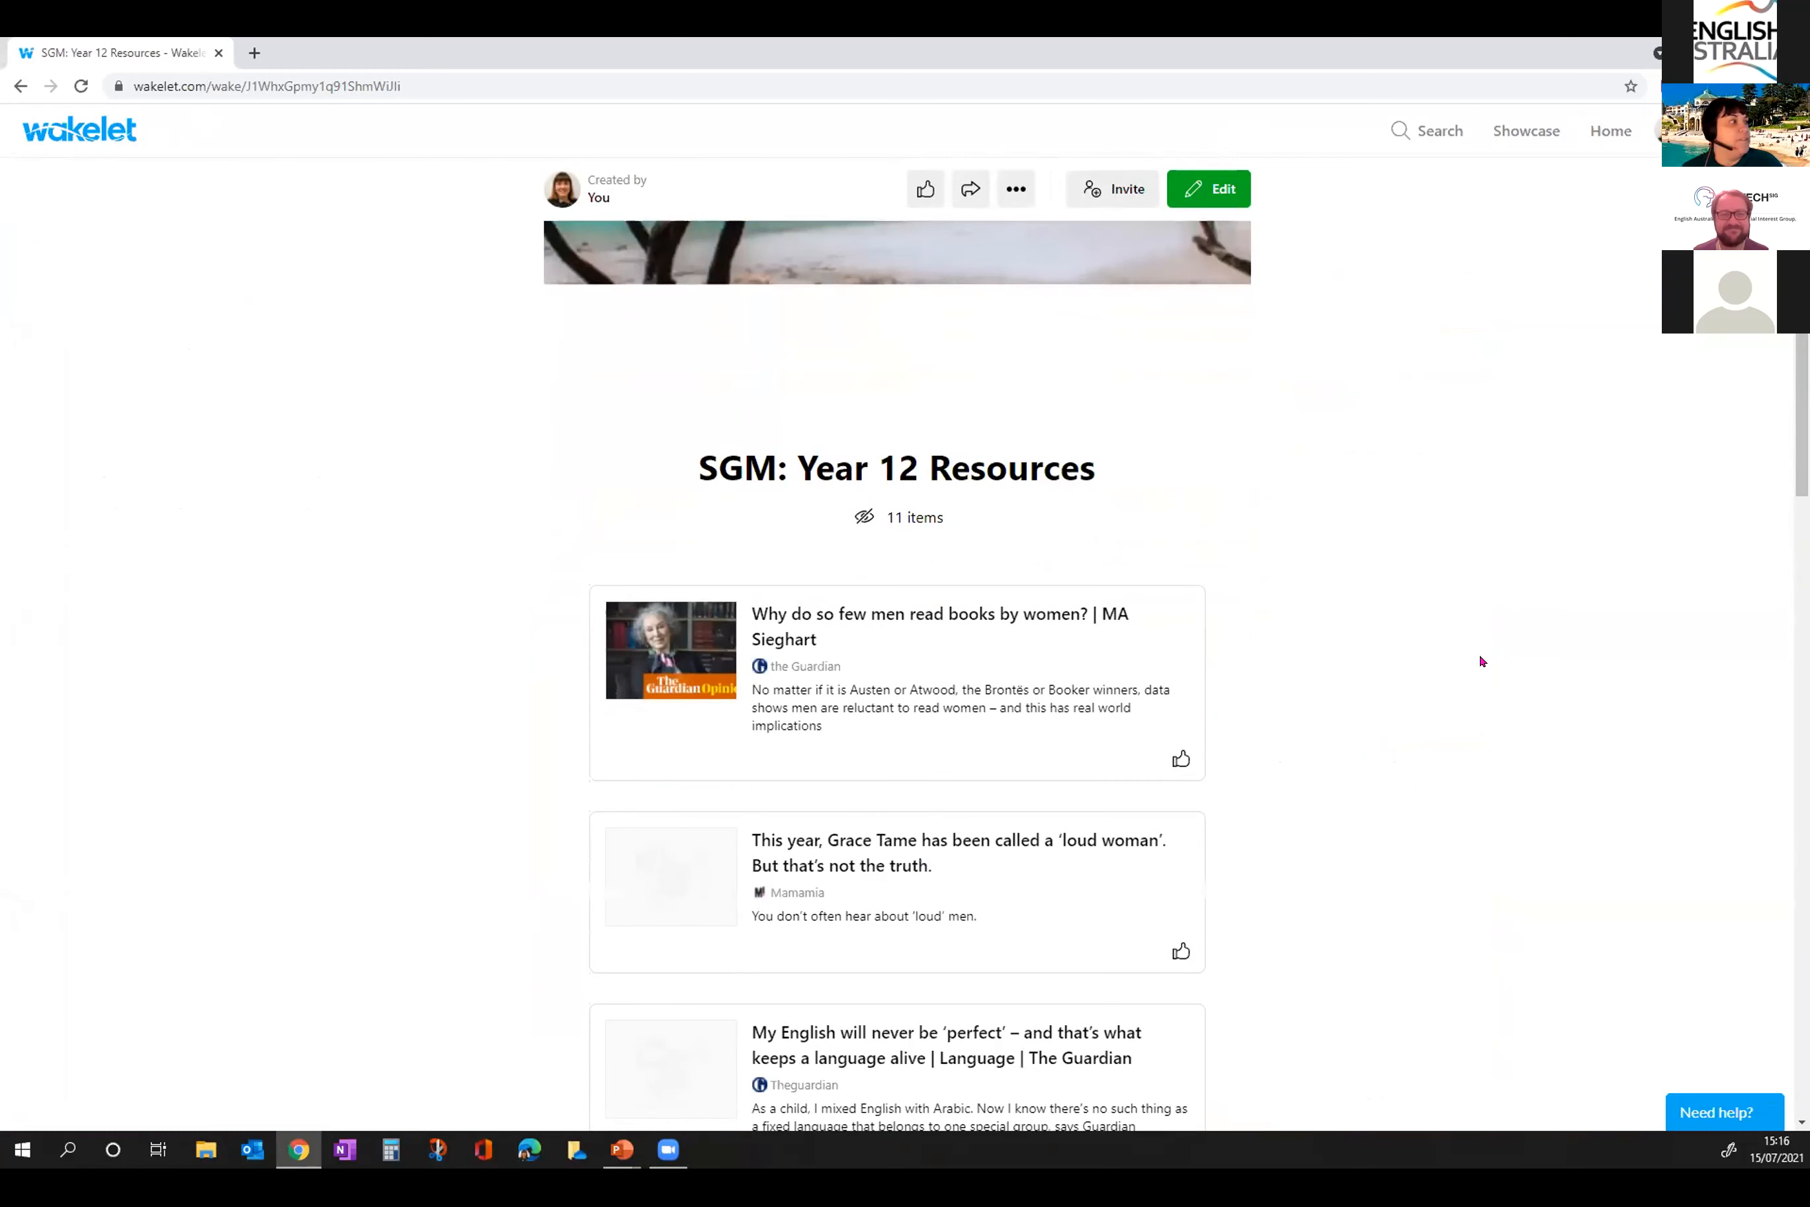
scroll(1409, 657, "down", 1)
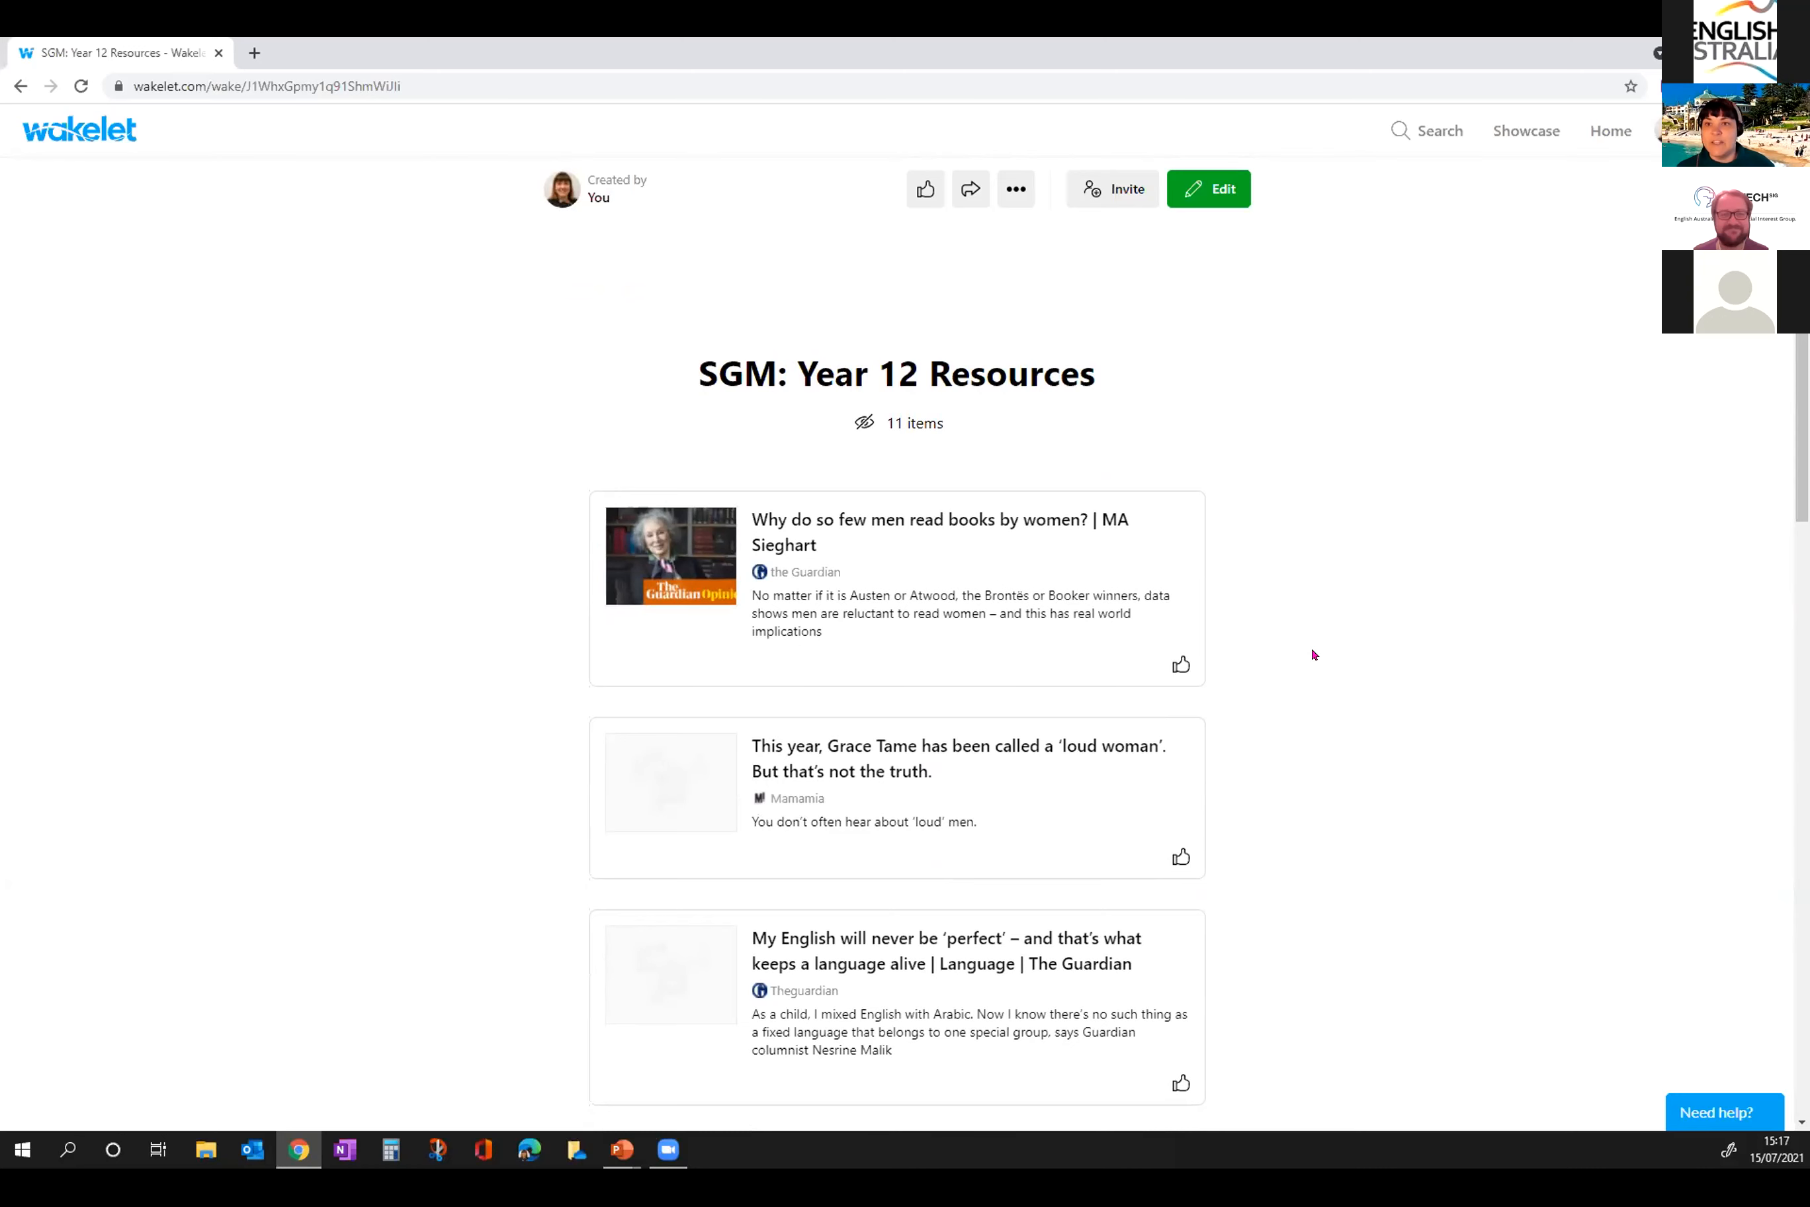
scroll(1302, 705, "down", 6)
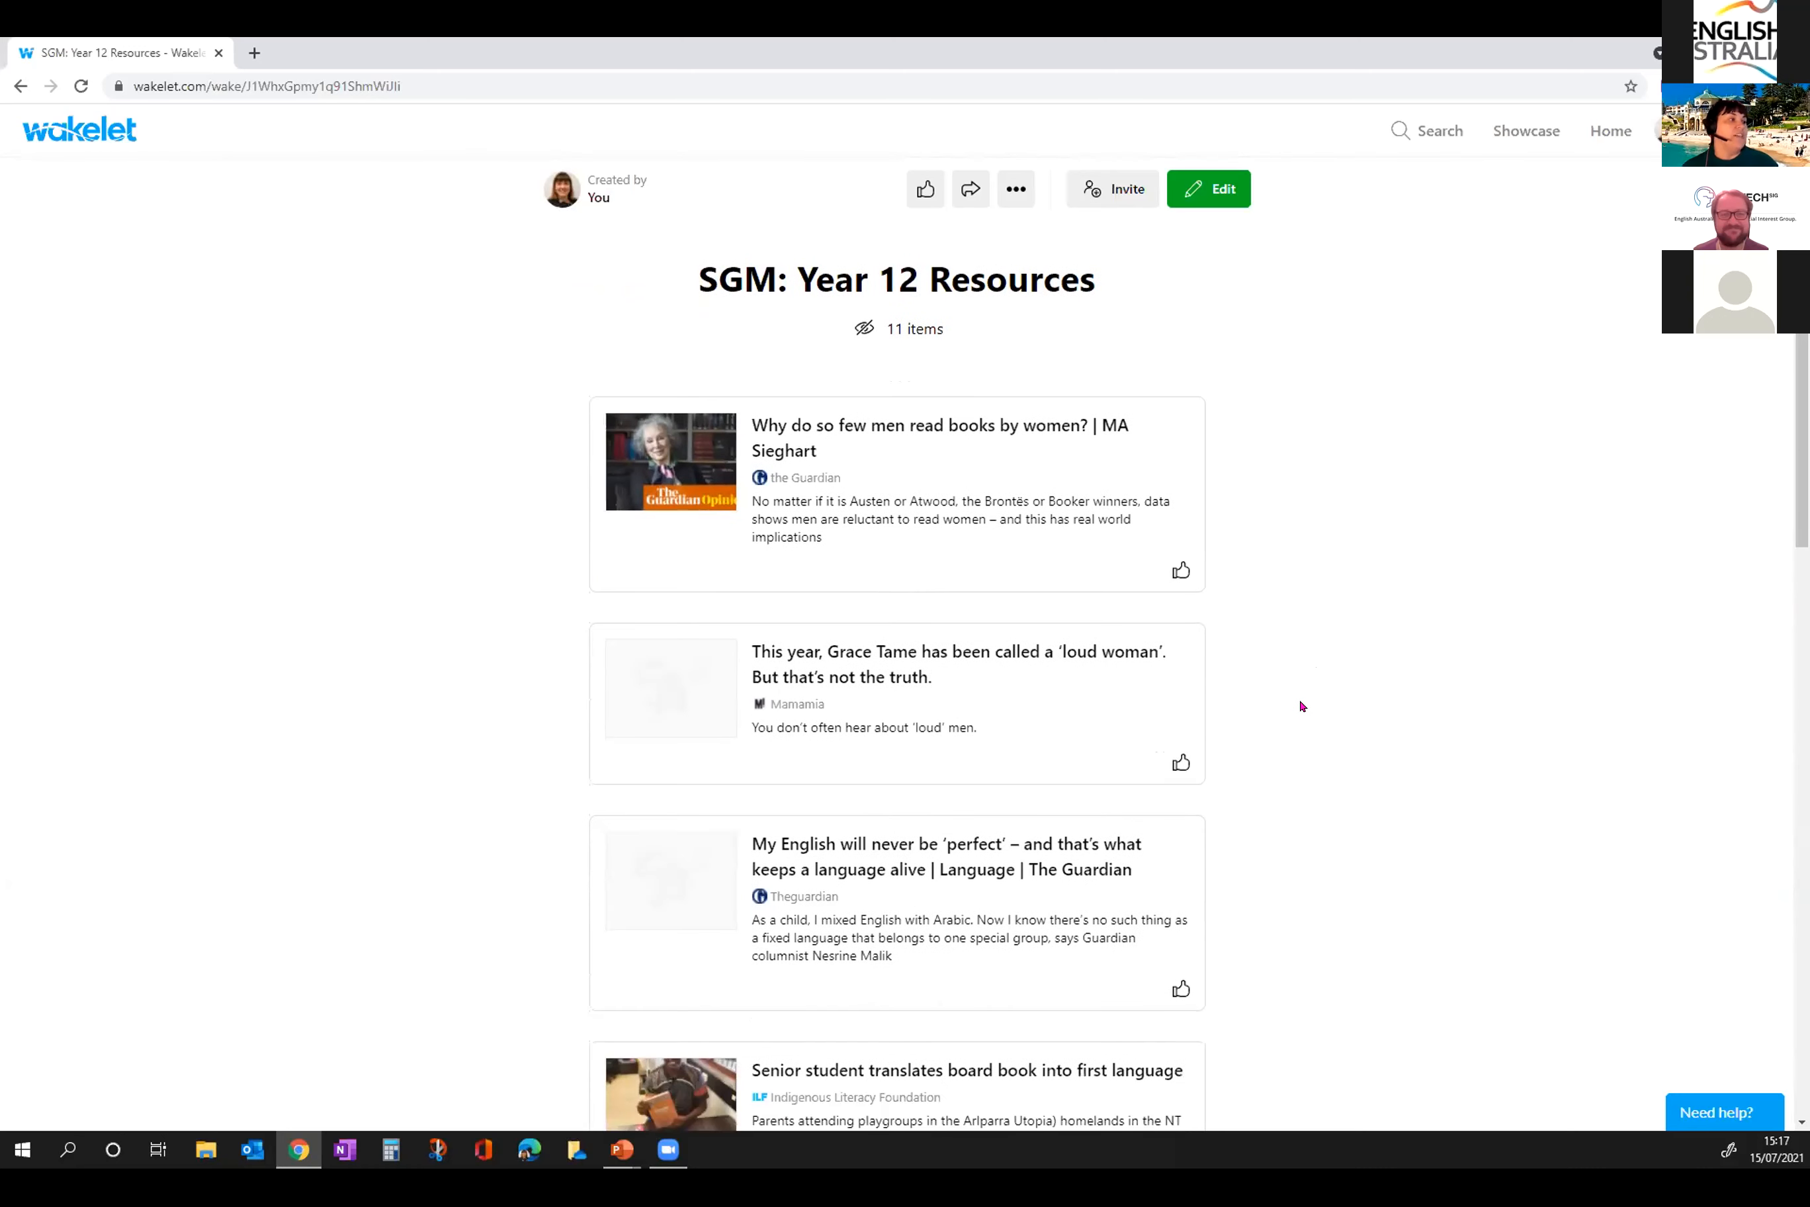
scroll(1300, 705, "down", 7)
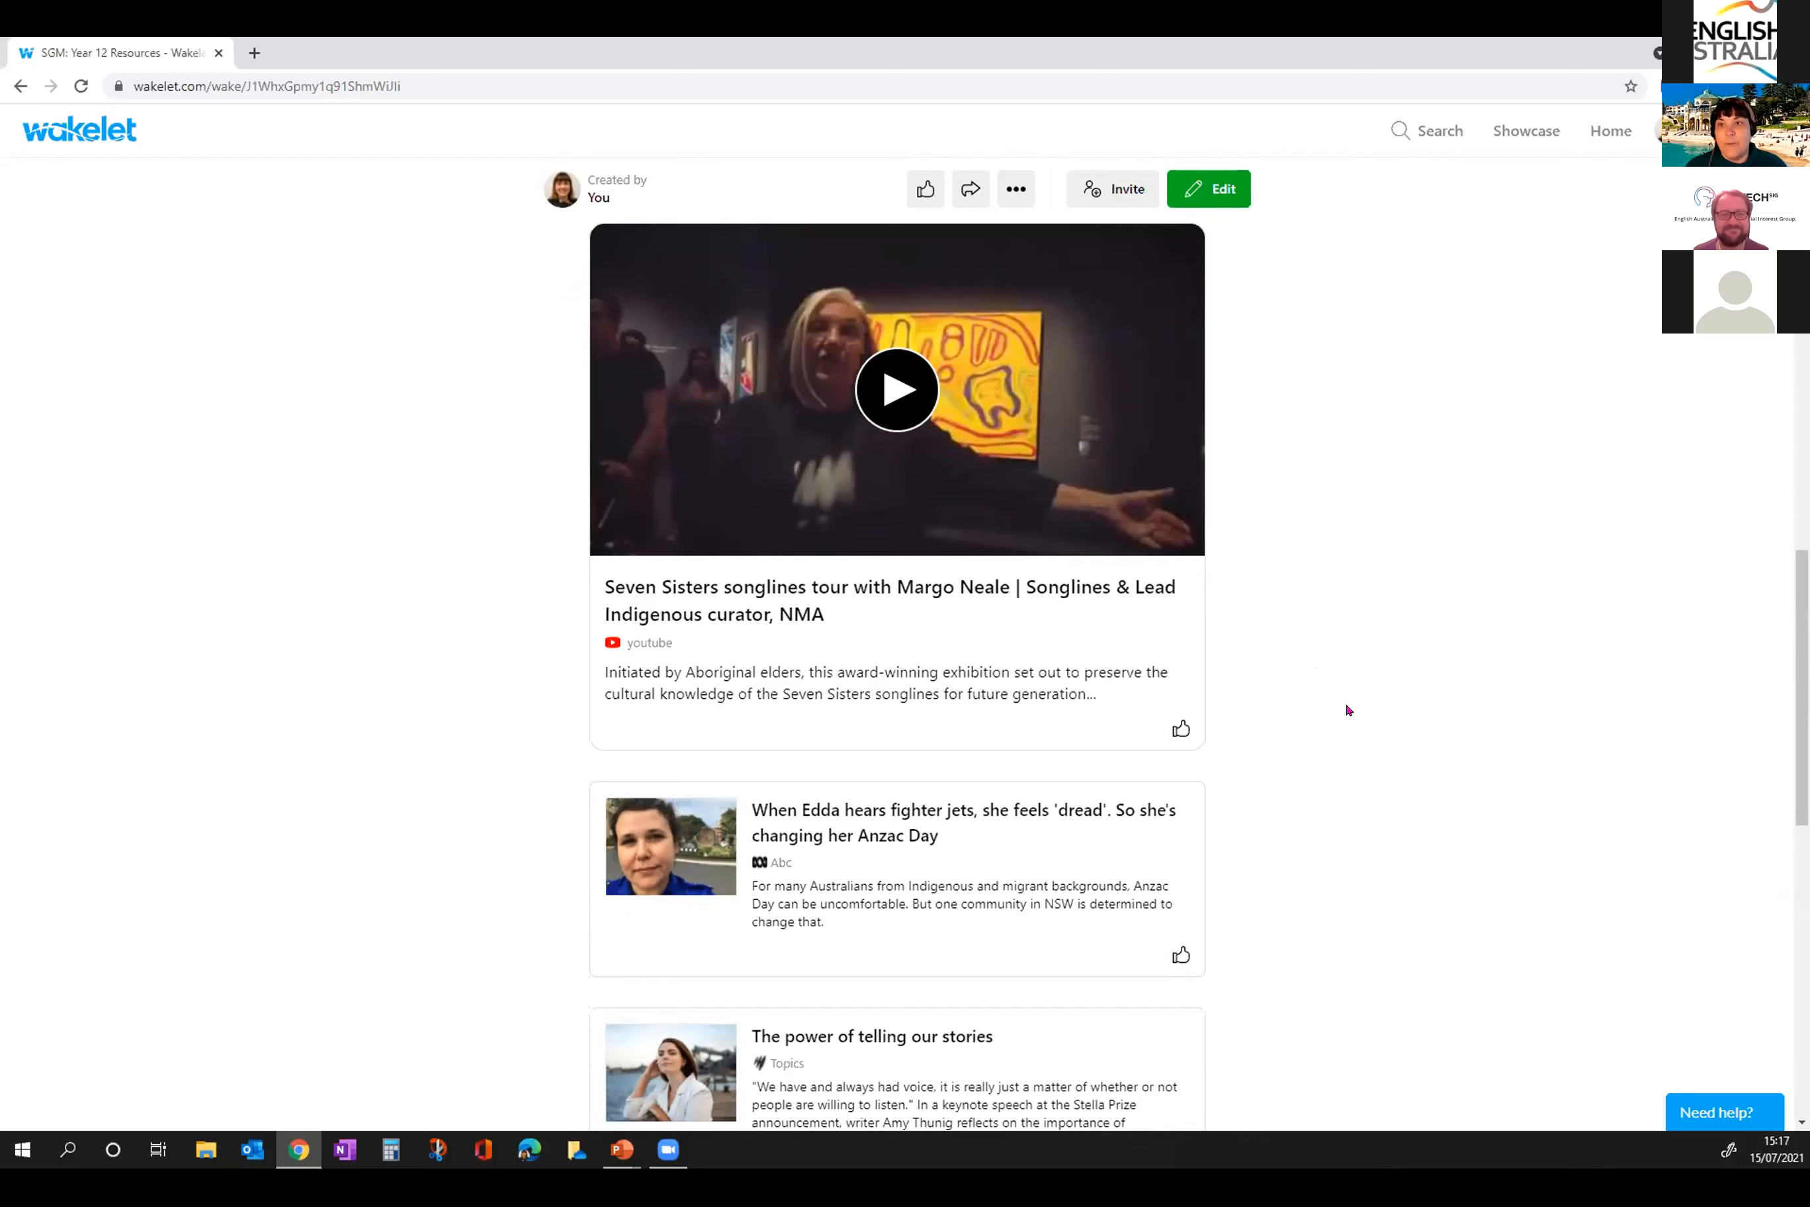
scroll(1424, 731, "up", 15)
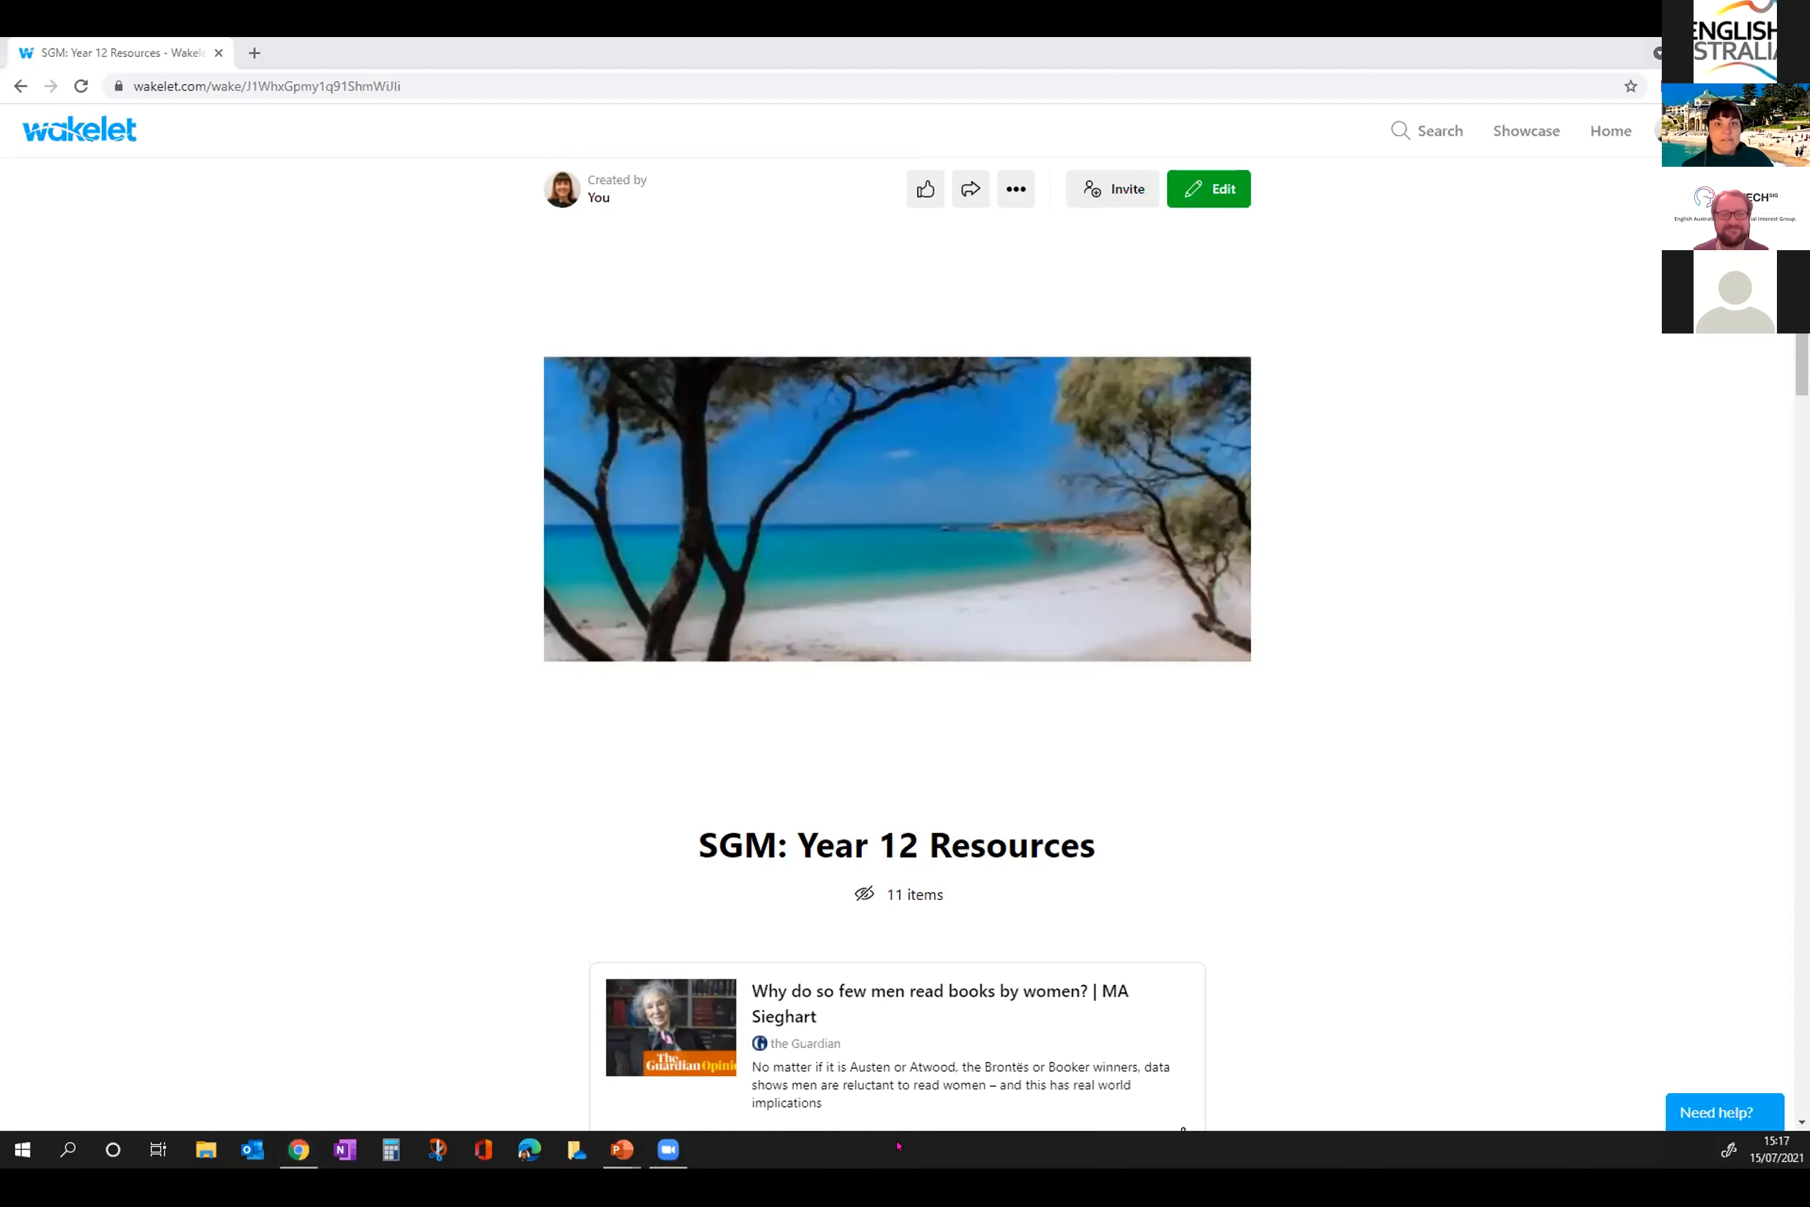
Step: Switch to the PowerPoint slide show to present the slide about resources found during the symposium
left_click(621, 1149)
left_click(628, 771)
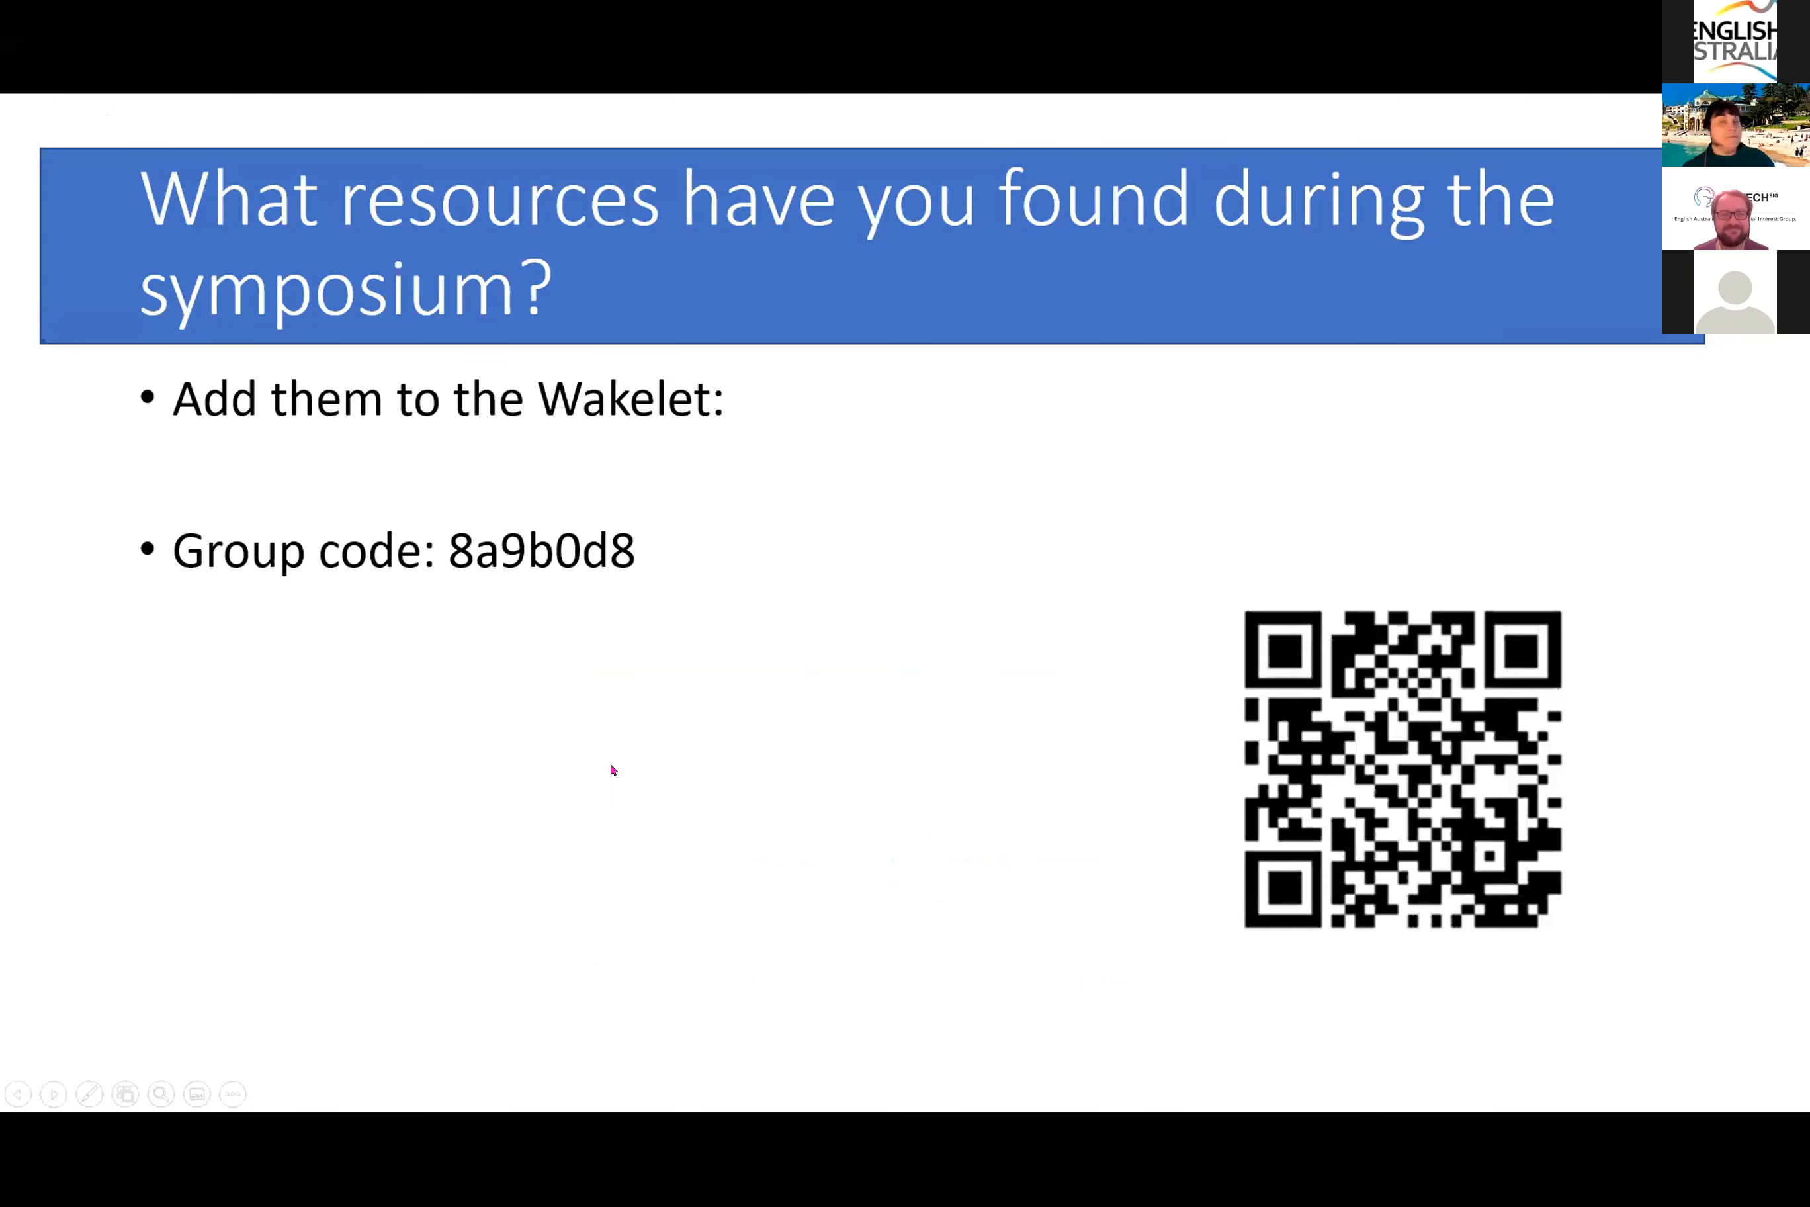